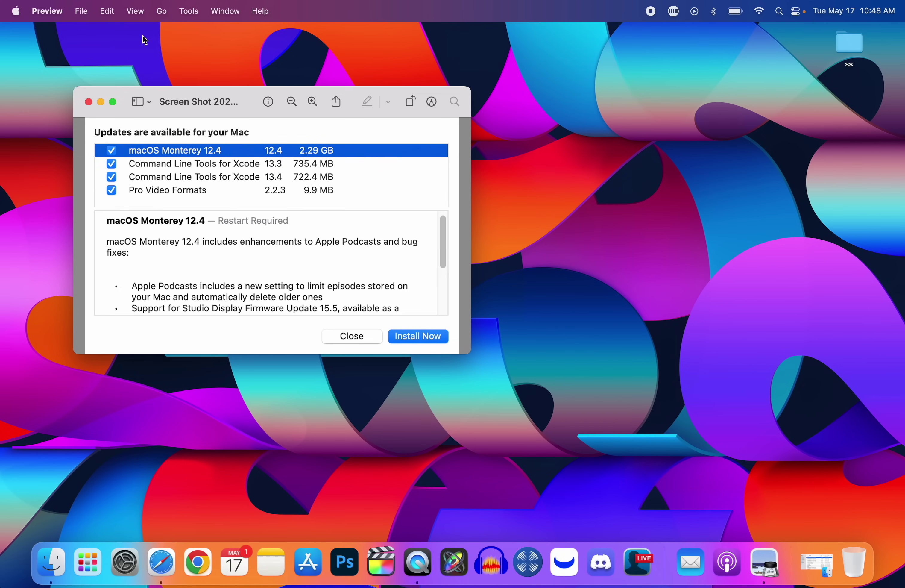
Check About This Mac from the Apple menu to confirm macOS Monterey 12.4 is installed.
left_click(15, 9)
left_click(16, 34)
Close the updates screenshot and go to the Clock settings in Dock & Menu Bar.
left_click(90, 100)
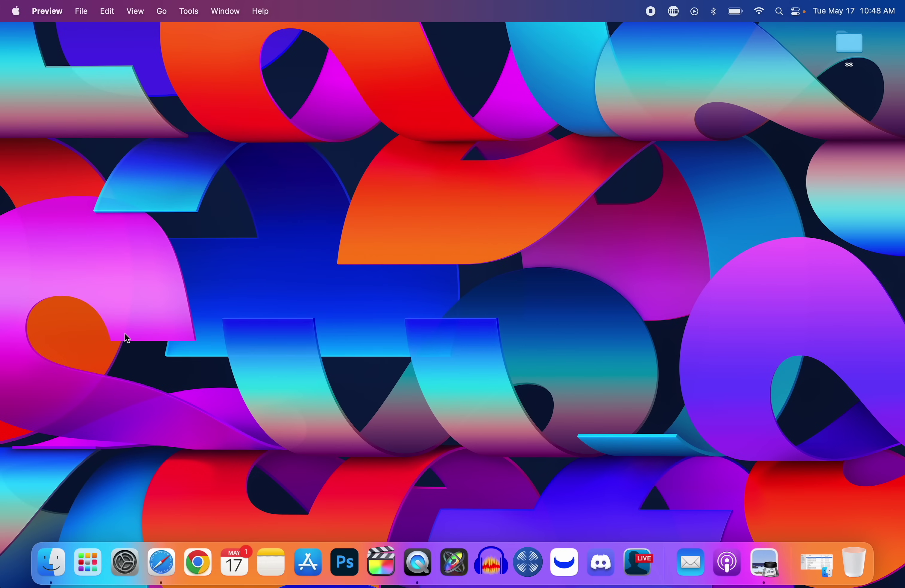
left_click(123, 559)
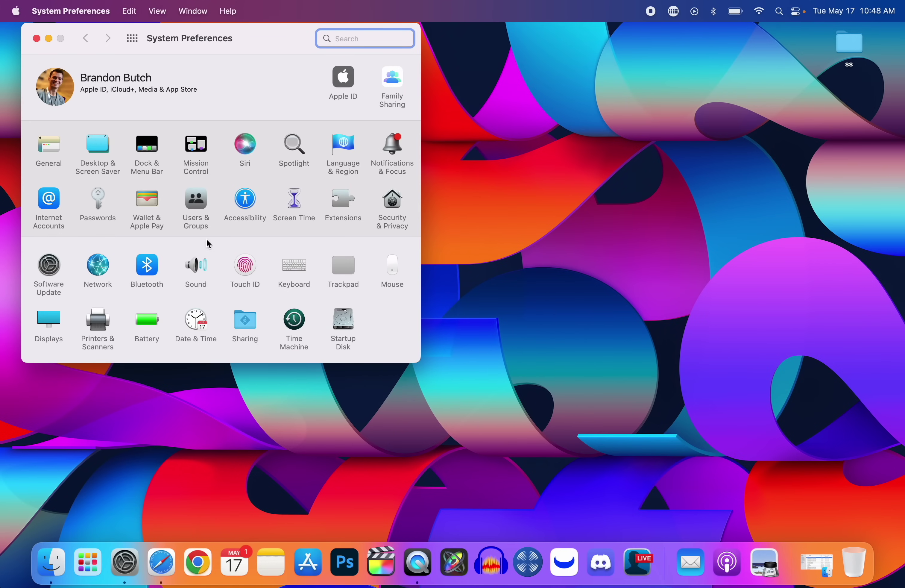
left_click(152, 153)
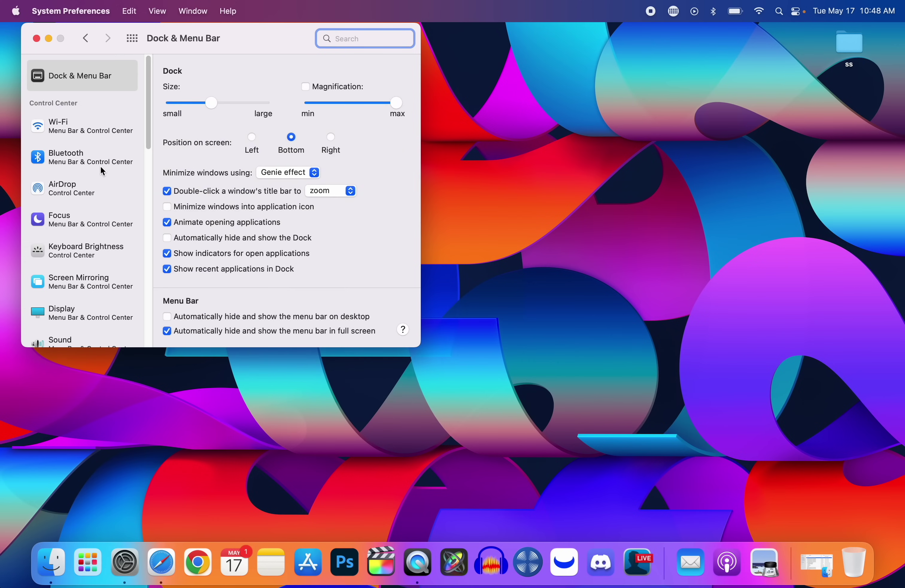
scroll(101, 168, "down", 5)
scroll(88, 194, "down", 3)
left_click(67, 228)
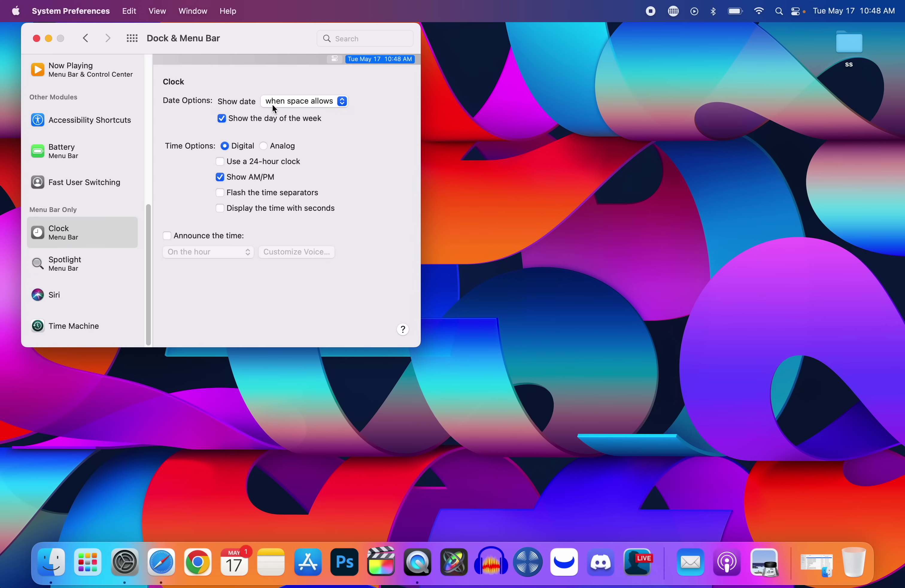
Keep the menu bar date set to show 'When space allows'.
left_click(306, 101)
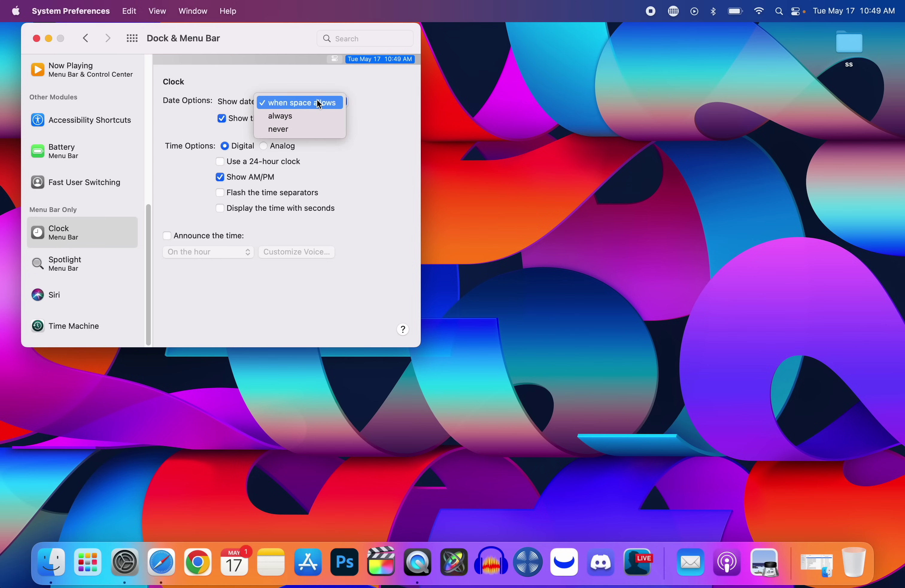
left_click(317, 99)
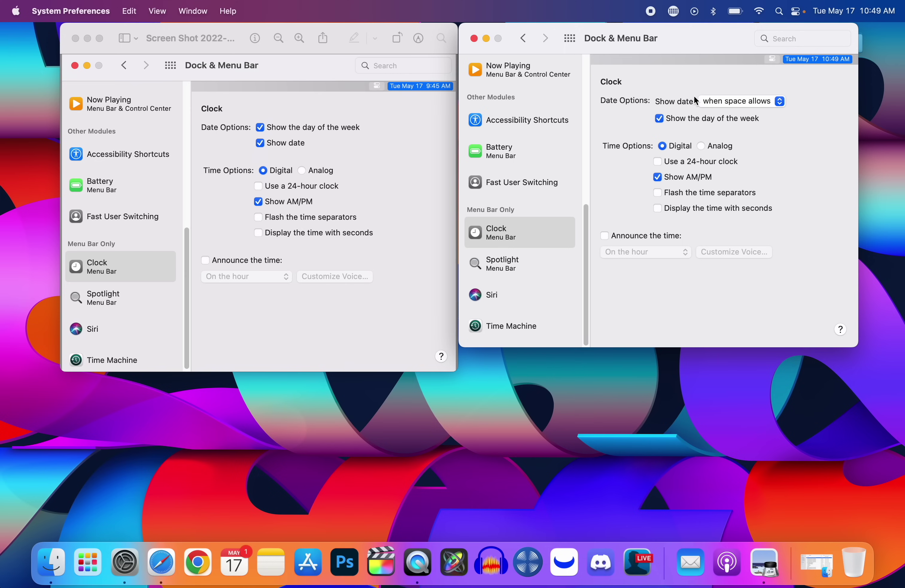
left_click(719, 101)
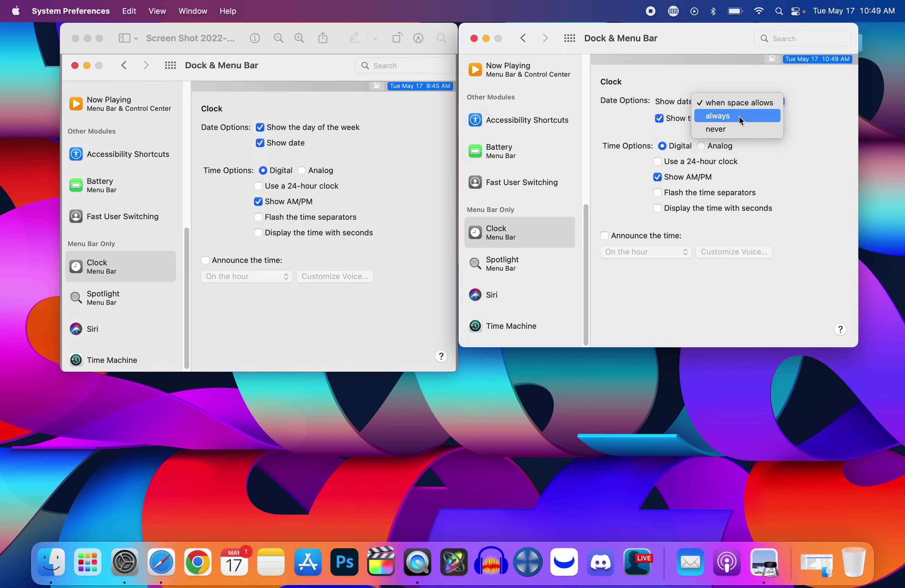
left_click(724, 83)
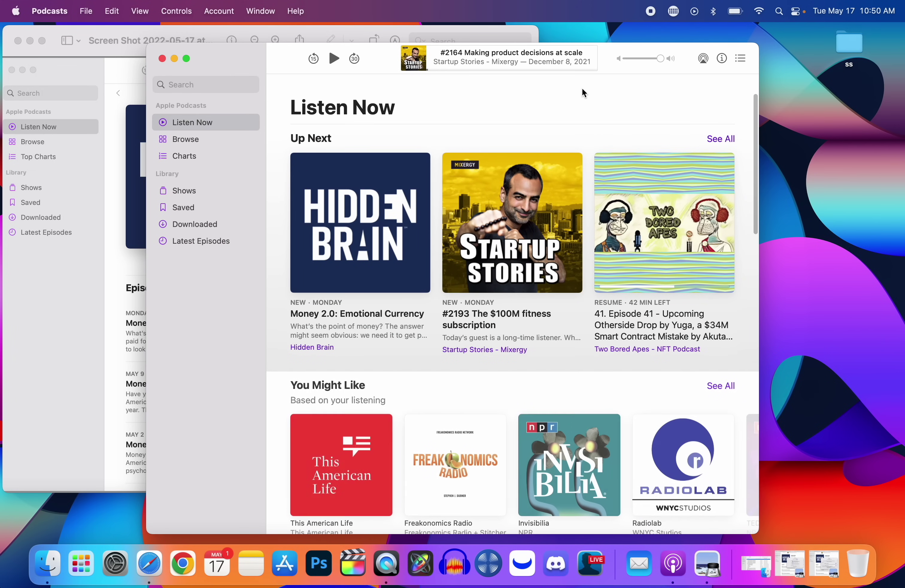
Open the Hidden Brain show page and the Podcasts preferences.
left_click(318, 347)
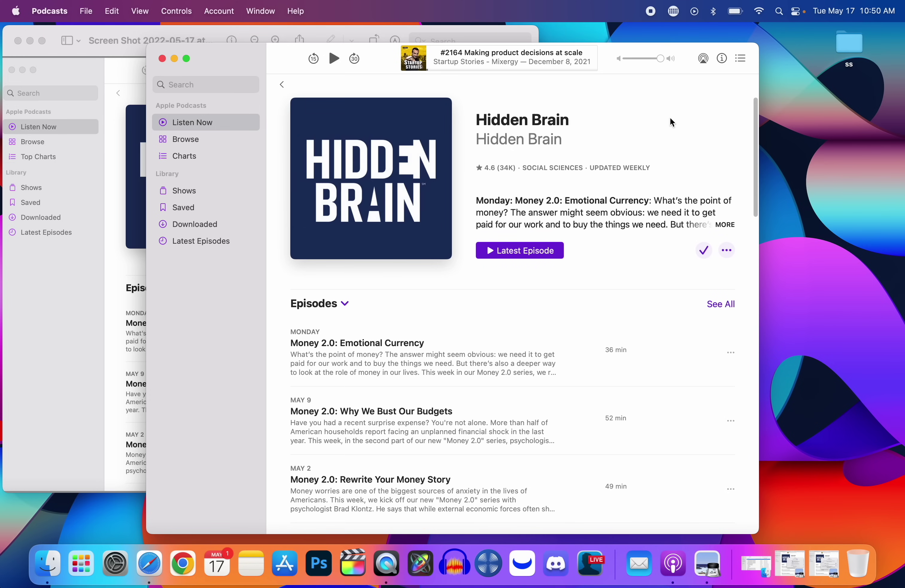
left_click(65, 9)
left_click(71, 52)
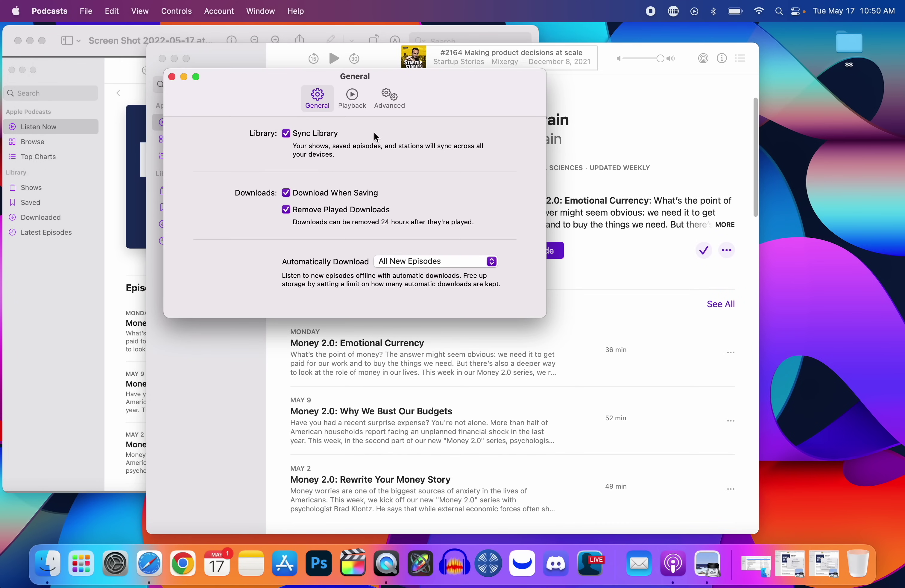
Place the Podcasts preferences beside the Preview screenshot, leaving Automatically Download at All New Episodes.
left_click(122, 42)
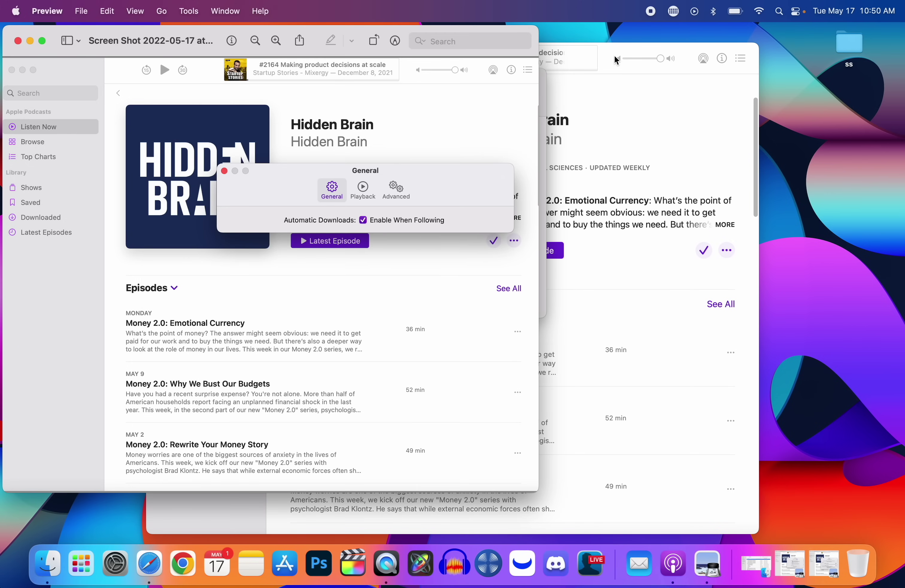
left_click(553, 91)
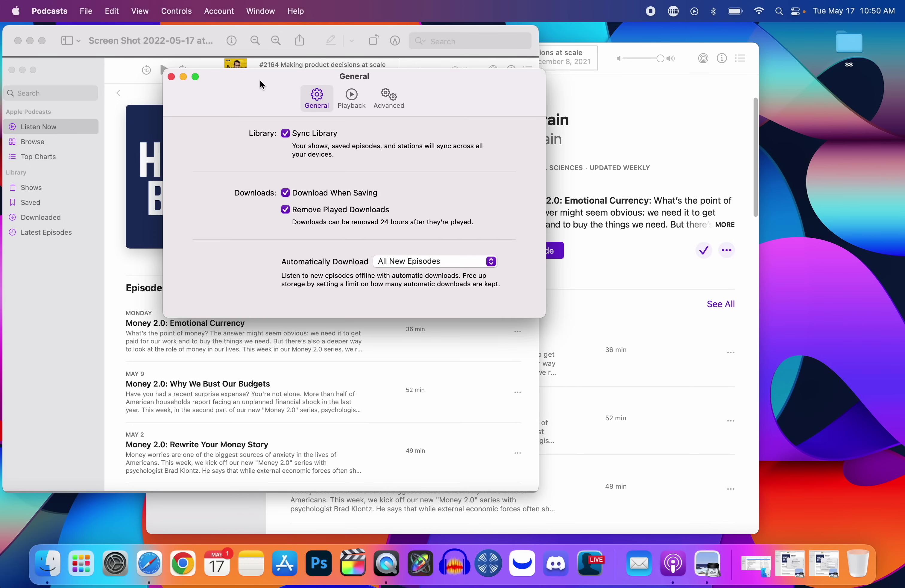
left_click_drag(263, 85, 634, 77)
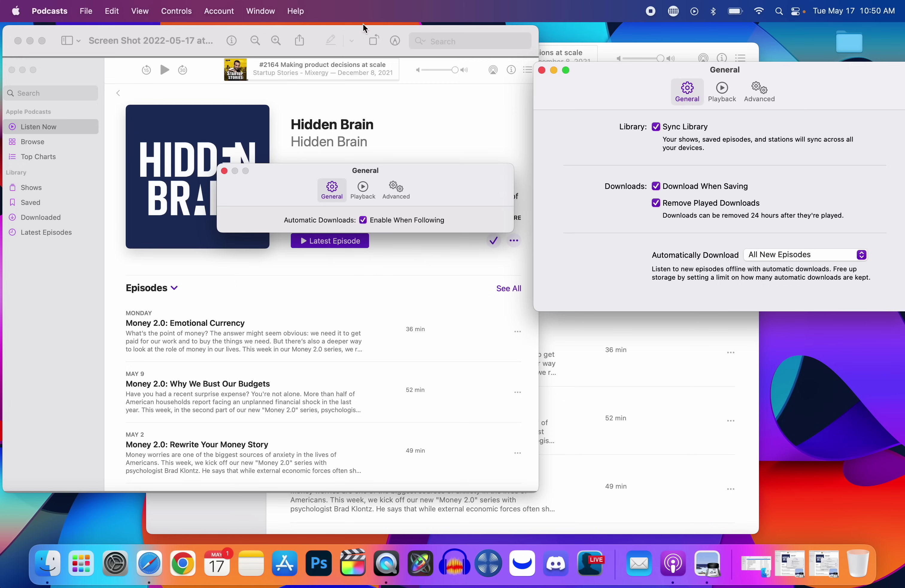
left_click(150, 32)
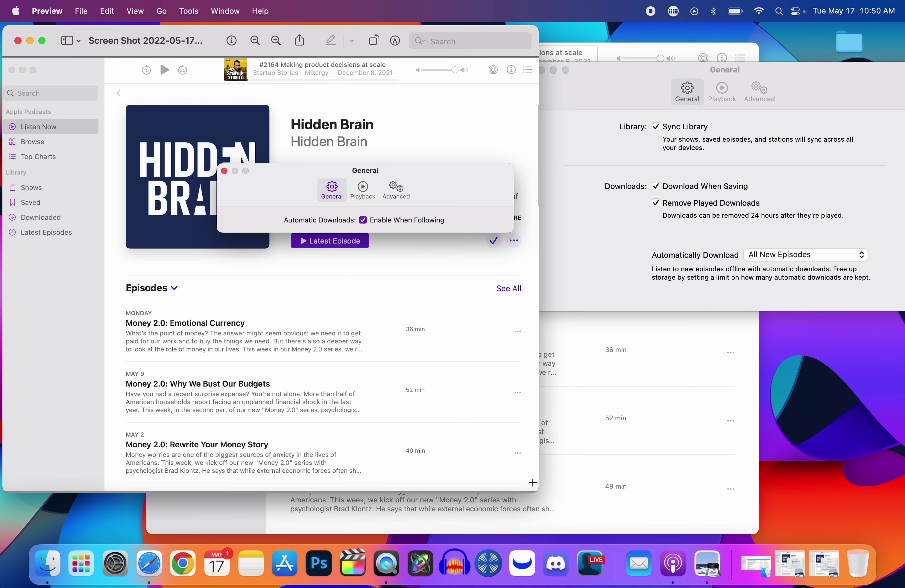
left_click_drag(536, 487, 457, 473)
left_click_drag(624, 103, 545, 98)
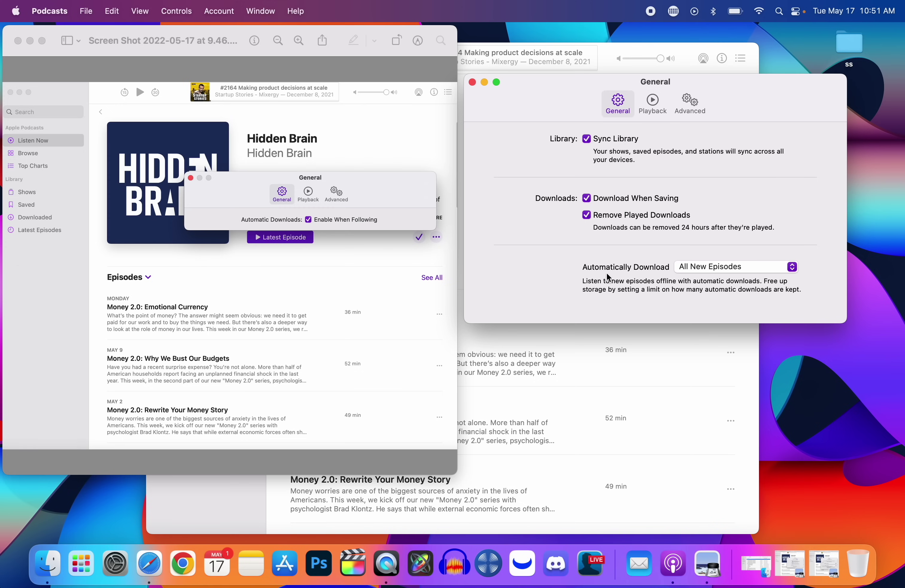
left_click(702, 268)
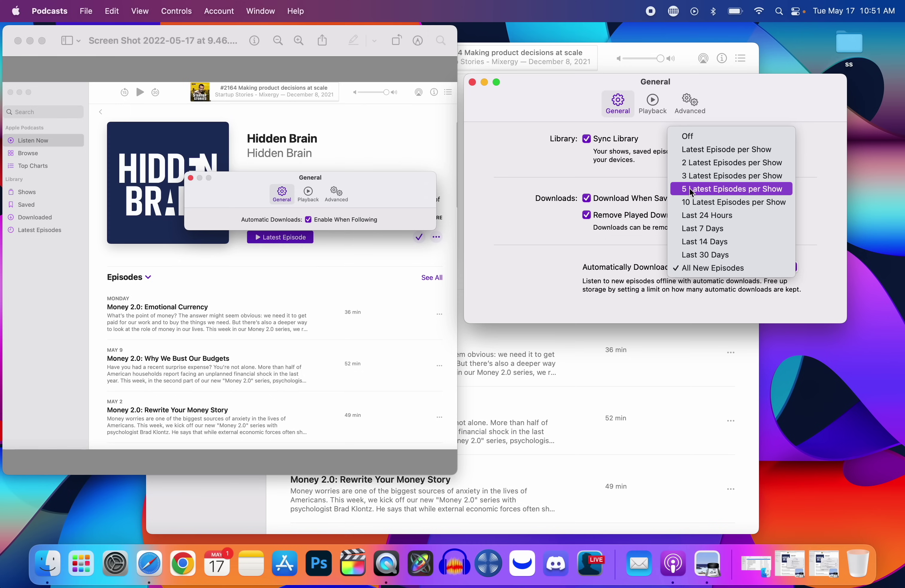
left_click(654, 181)
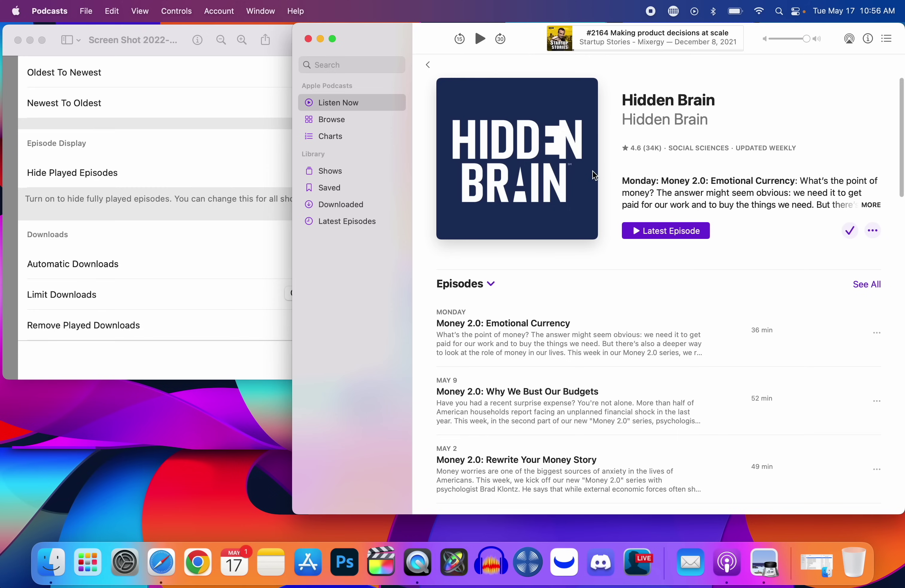
Open the Hidden Brain show's settings and scroll to its download options.
left_click(60, 10)
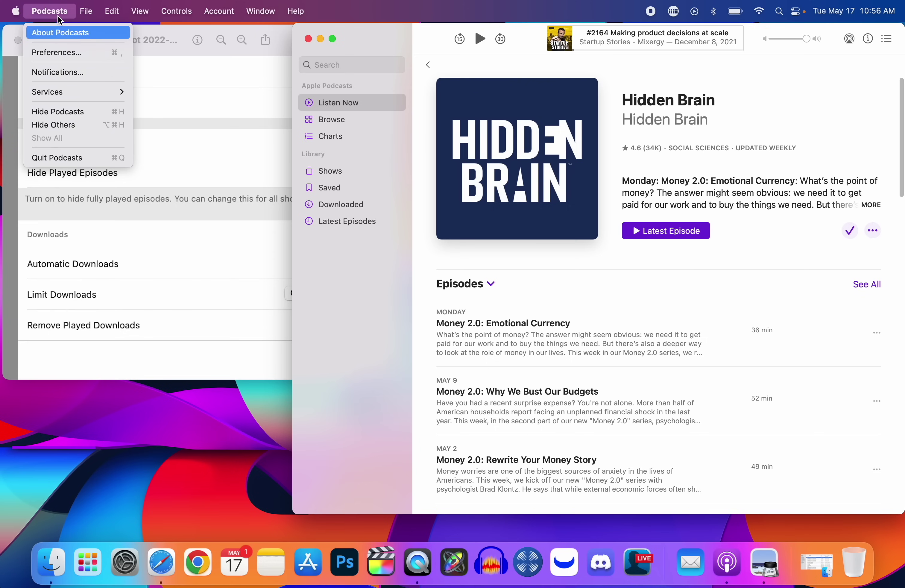
left_click(60, 8)
left_click(875, 234)
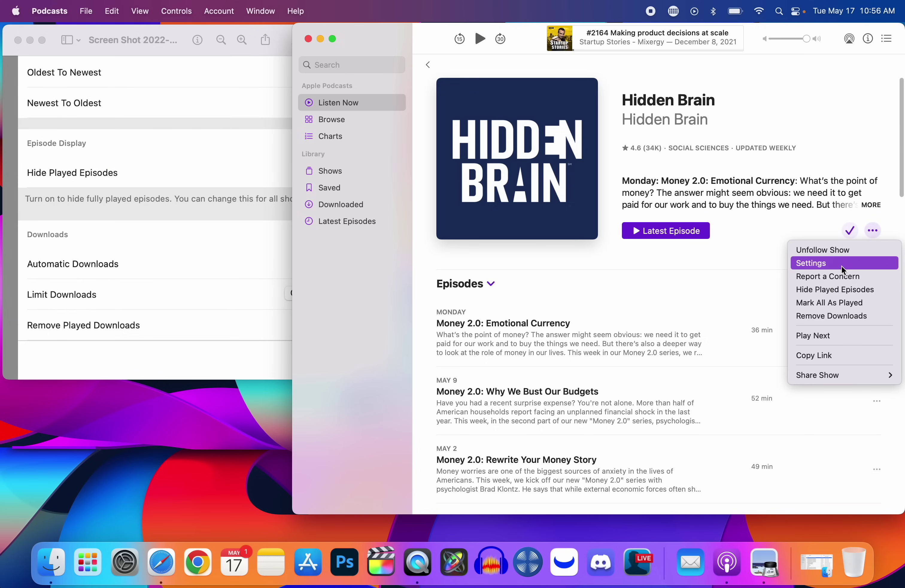
left_click(841, 264)
scroll(595, 243, "down", 1)
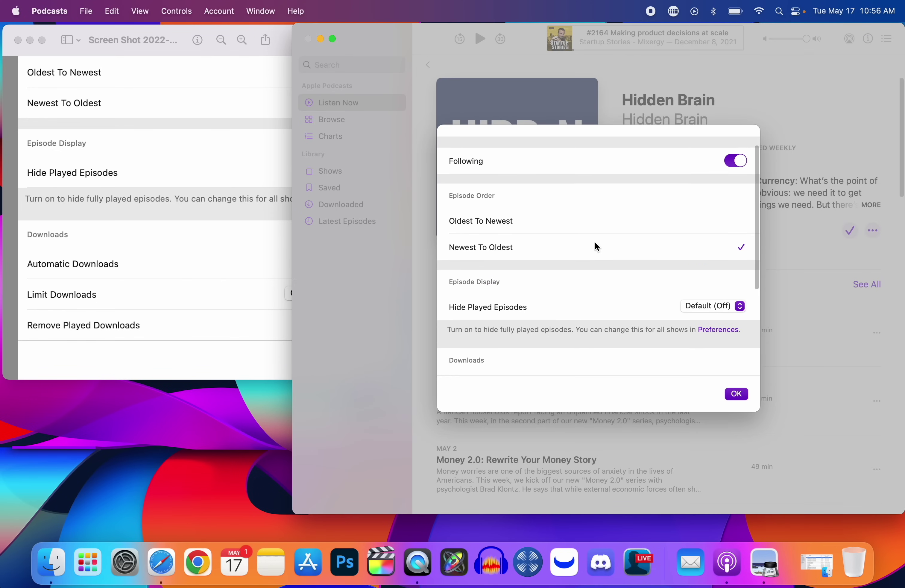
scroll(595, 242, "down", 5)
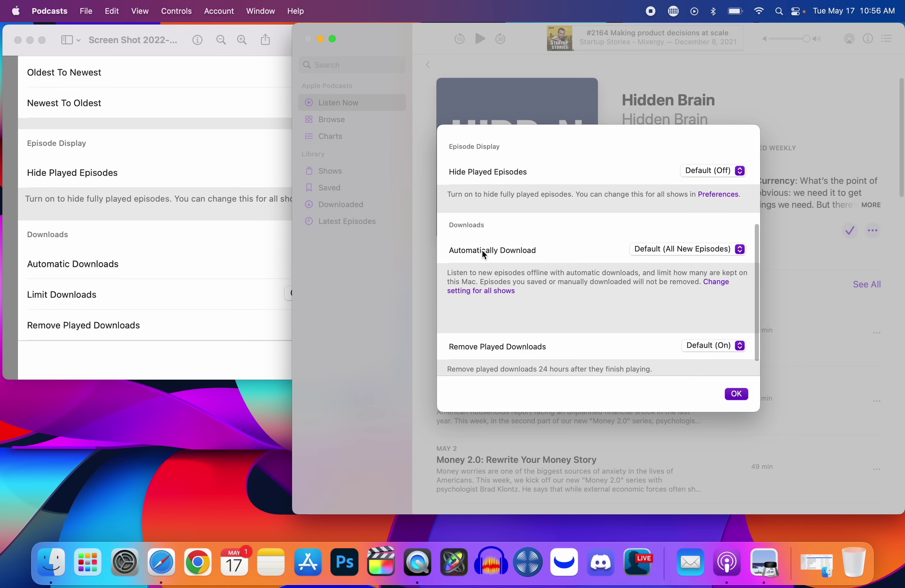
scroll(466, 240, "down", 1)
Leave the show's automatic download choice unchanged and return to the System Preferences overview.
left_click(708, 236)
left_click(549, 188)
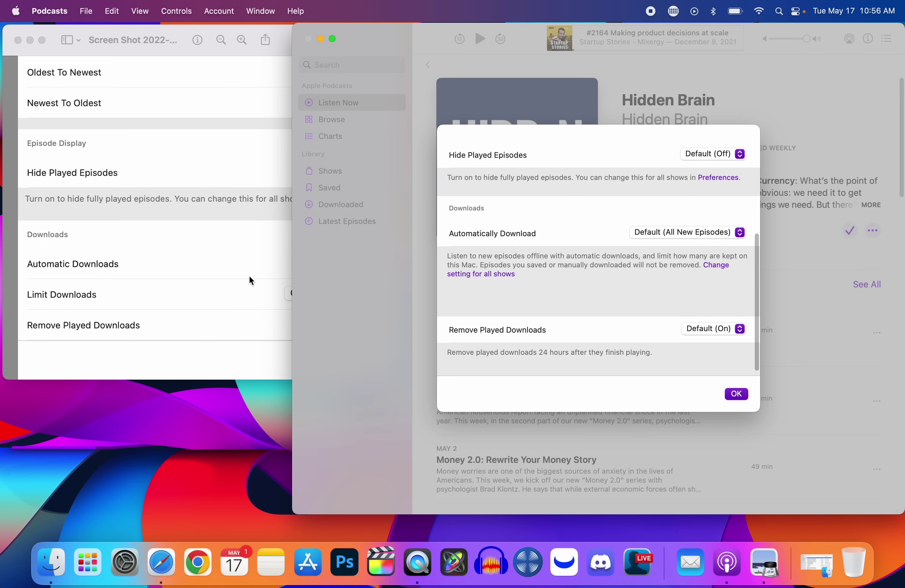
left_click(230, 259)
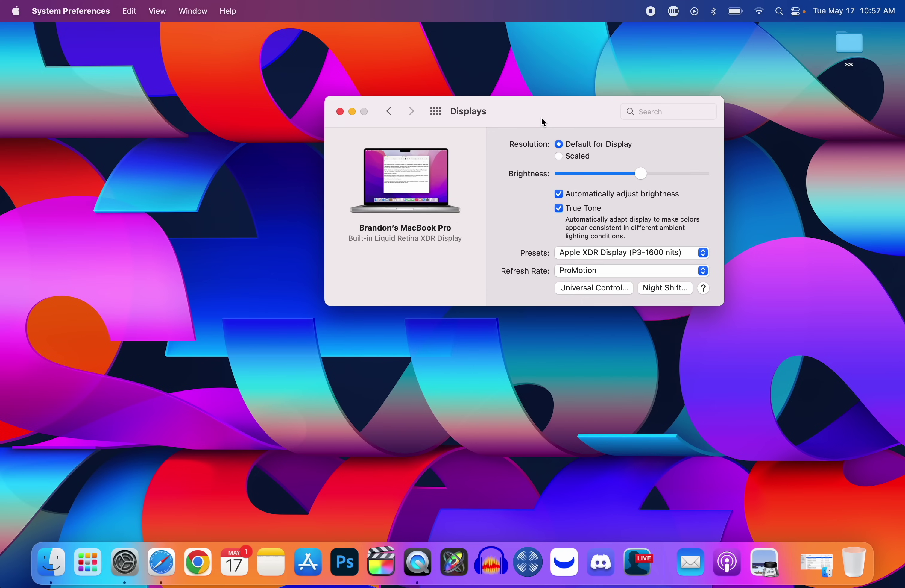
left_click(391, 112)
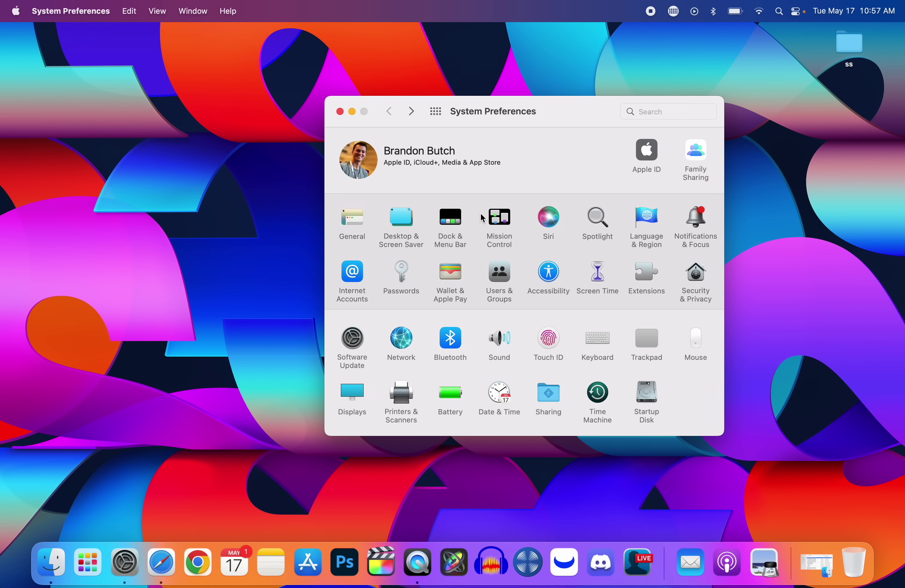
Browse the Apple desktop pictures in Desktop & Screen Saver, then minimize System Preferences.
left_click(408, 220)
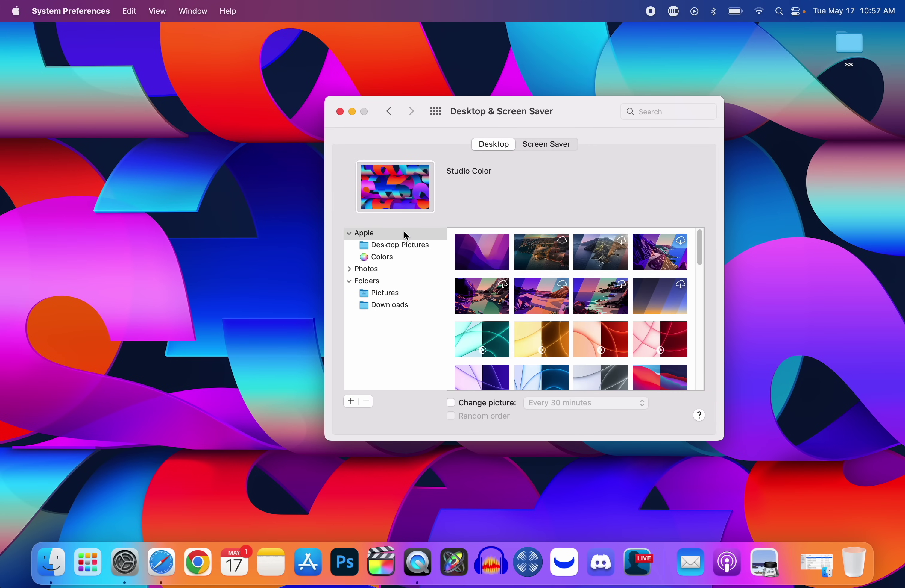
left_click(380, 233)
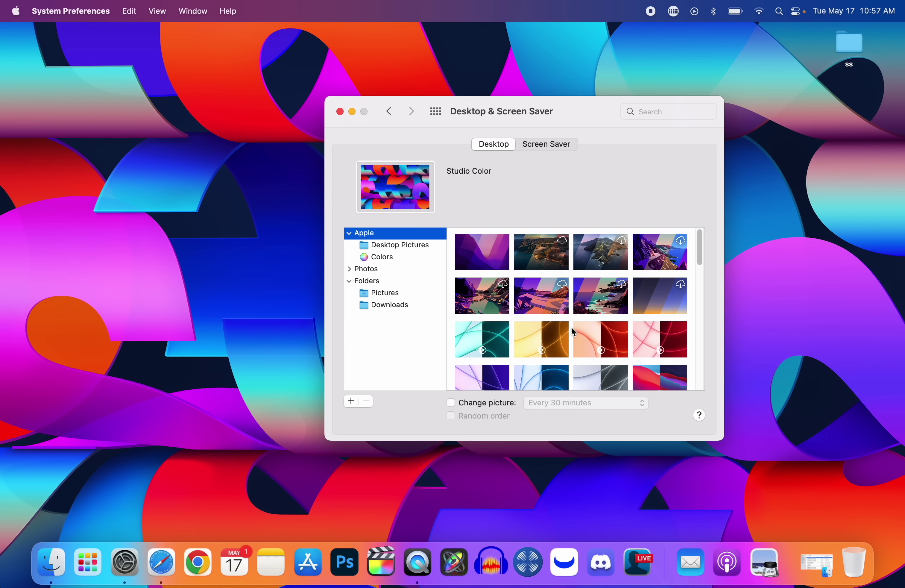
scroll(573, 329, "down", 5)
scroll(571, 327, "down", 5)
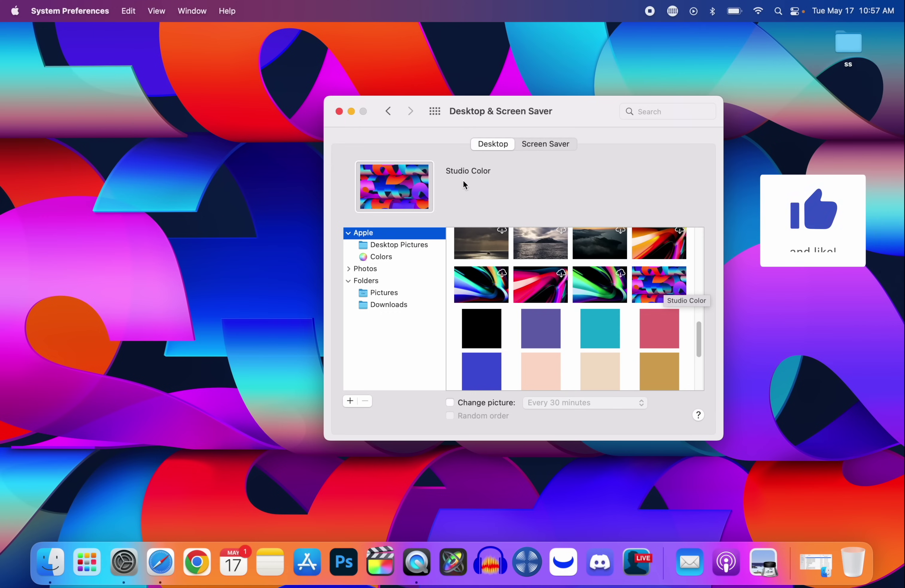
left_click(351, 111)
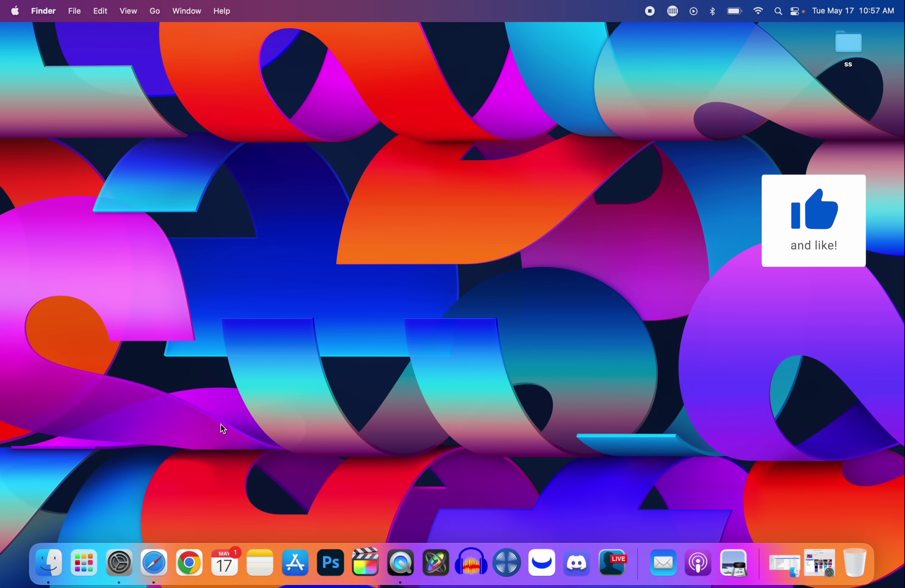
Restore System Preferences and review the three Universal Control options under Displays.
left_click(119, 564)
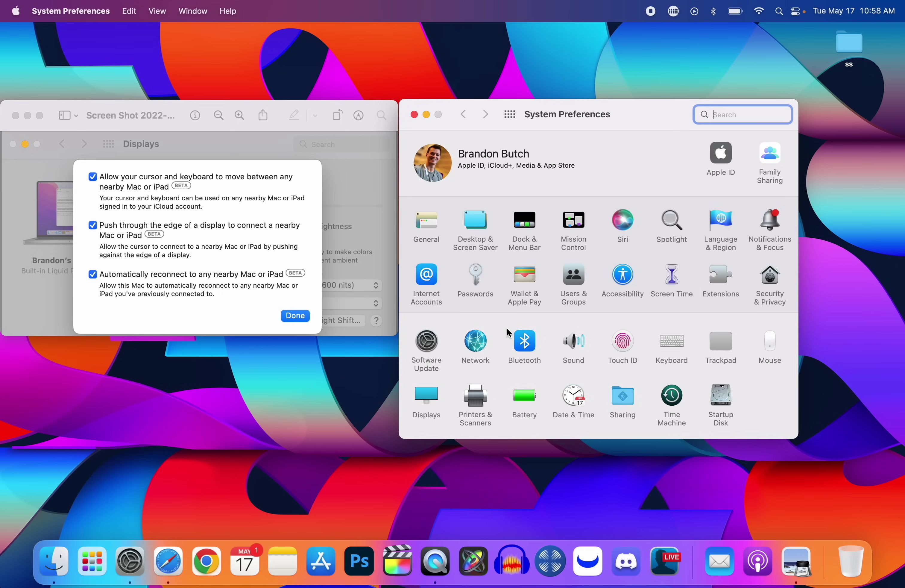
left_click(428, 398)
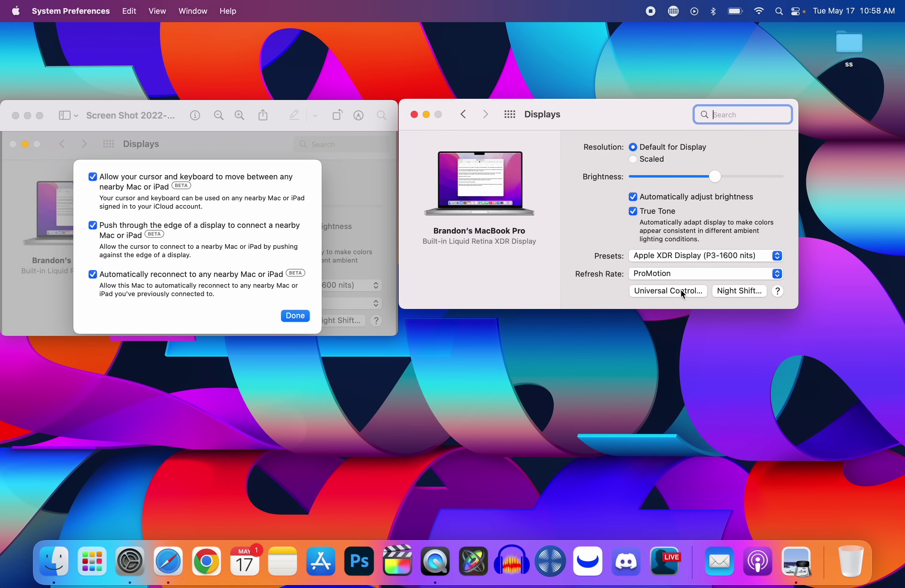
left_click(683, 293)
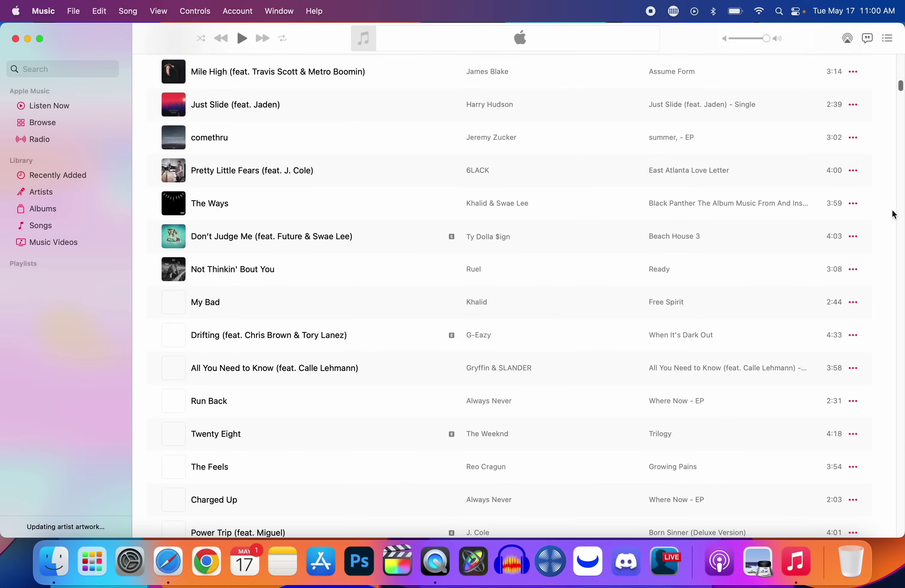
scroll(893, 458, "down", 20)
scroll(890, 483, "down", 15)
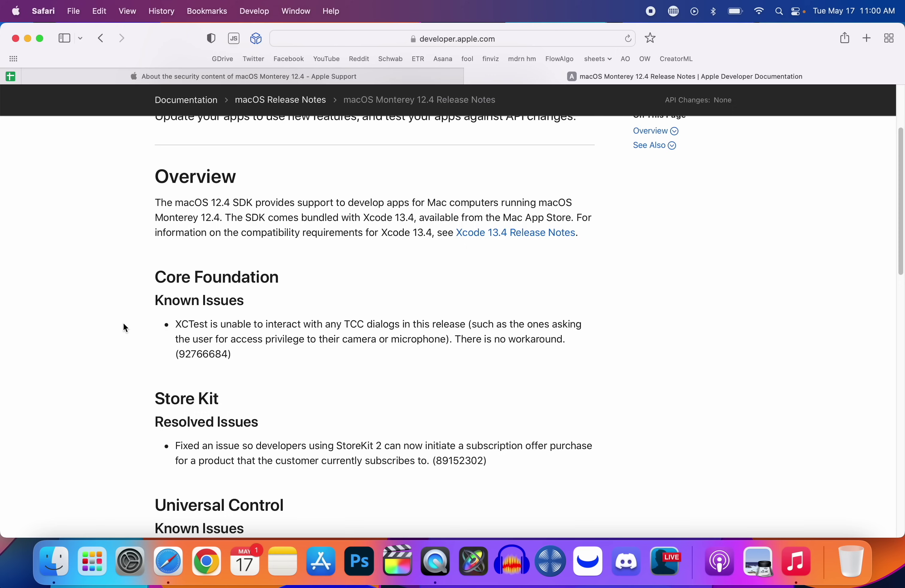
scroll(125, 328, "up", 5)
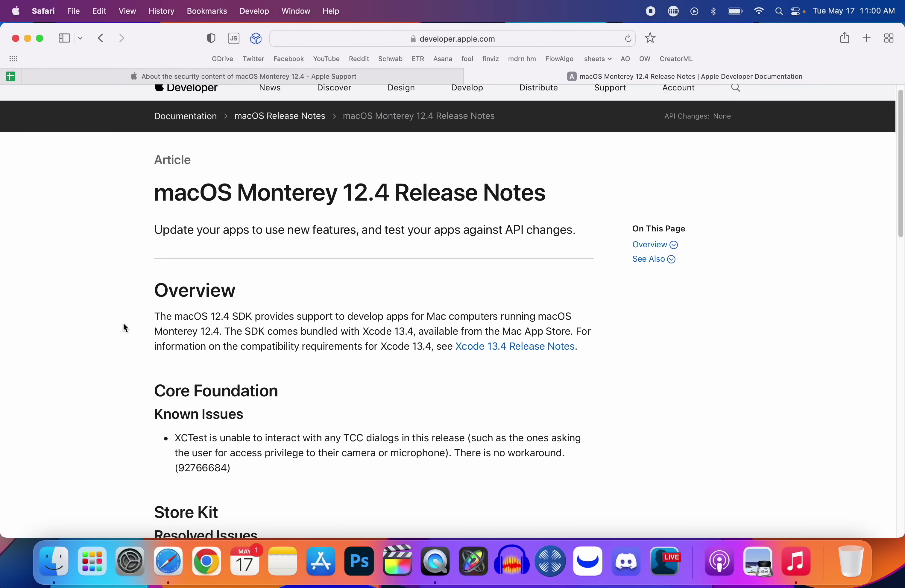
Read the Universal Control iOS 15.5 workaround, then switch to the 12.4 security content page.
scroll(125, 327, "down", 10)
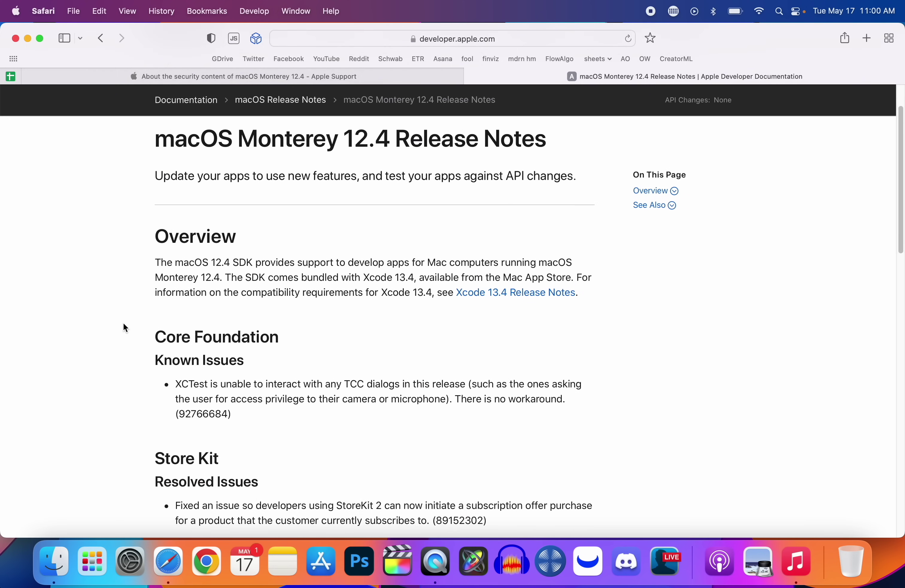
scroll(126, 327, "down", 1)
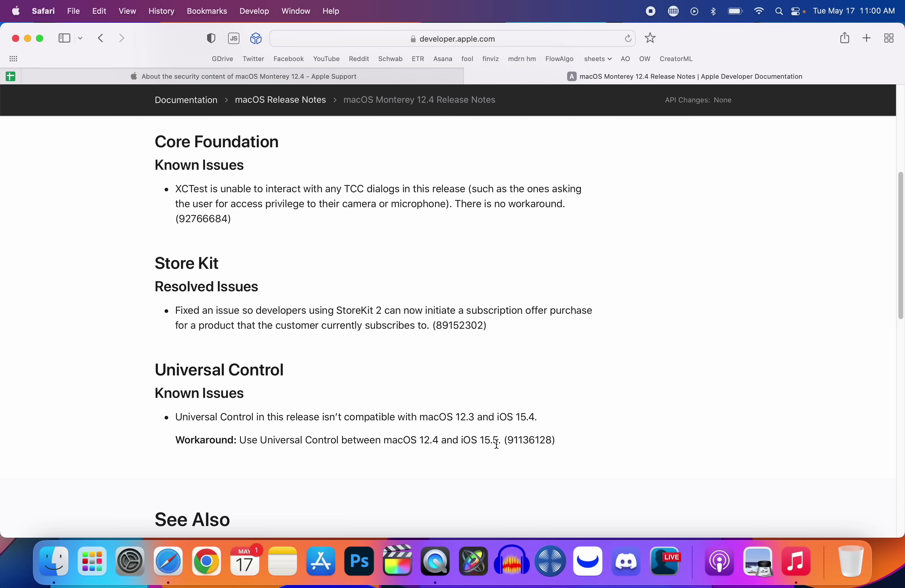
left_click_drag(465, 441, 502, 442)
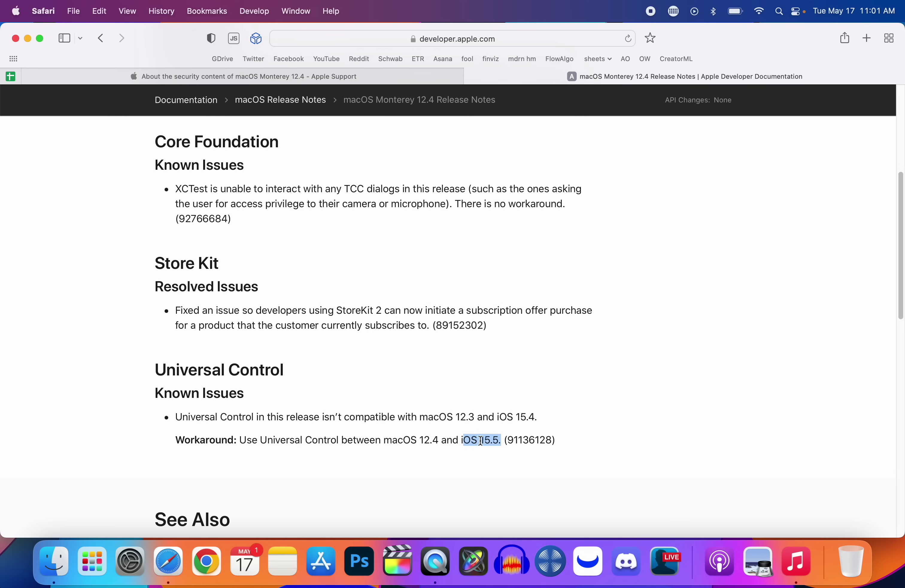
scroll(391, 412, "up", 1)
left_click(359, 370)
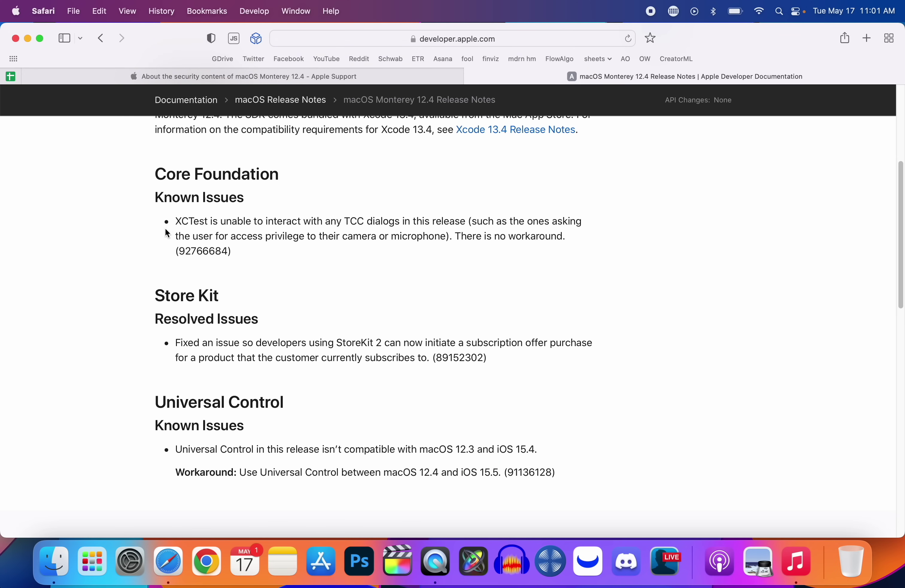
mouse_move(255, 85)
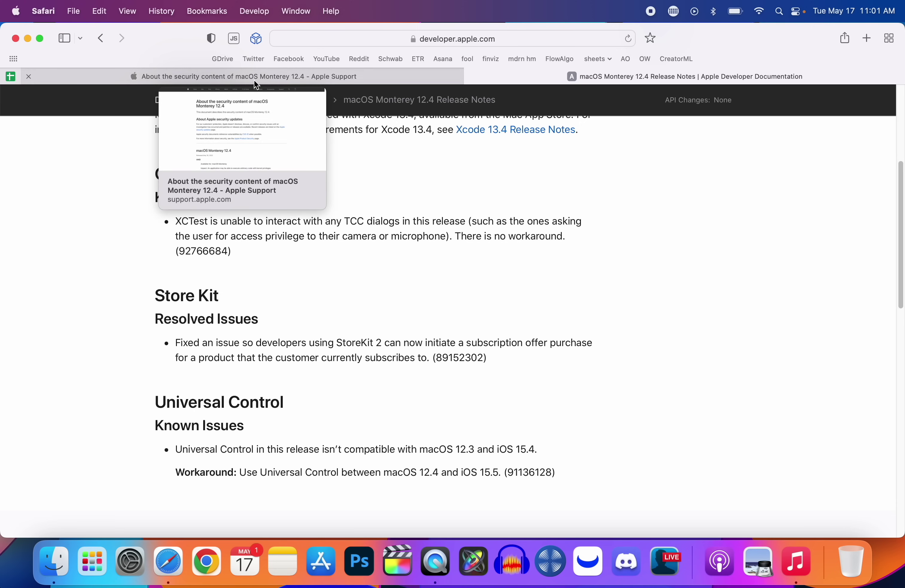
left_click(255, 82)
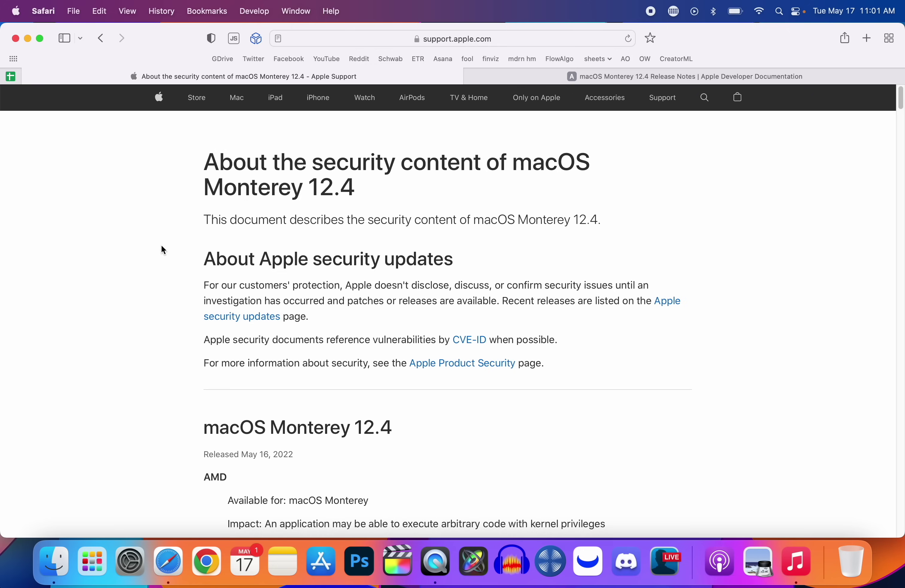
scroll(162, 247, "down", 10)
scroll(162, 247, "down", 20)
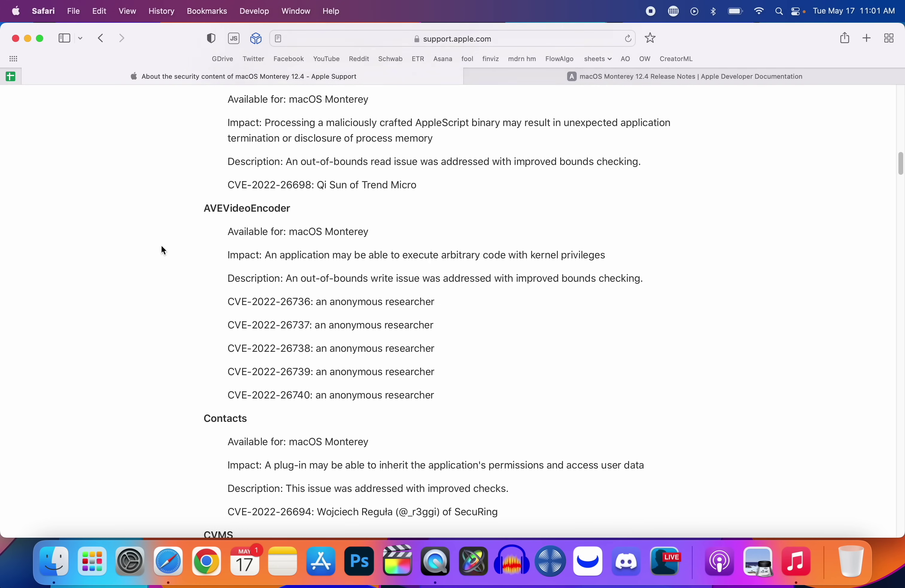
scroll(162, 246, "down", 20)
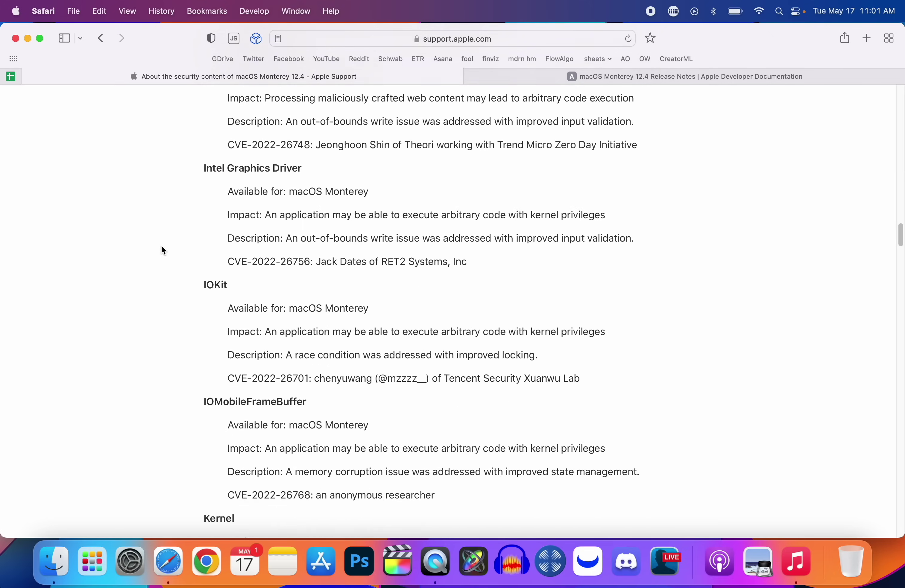
scroll(163, 250, "down", 20)
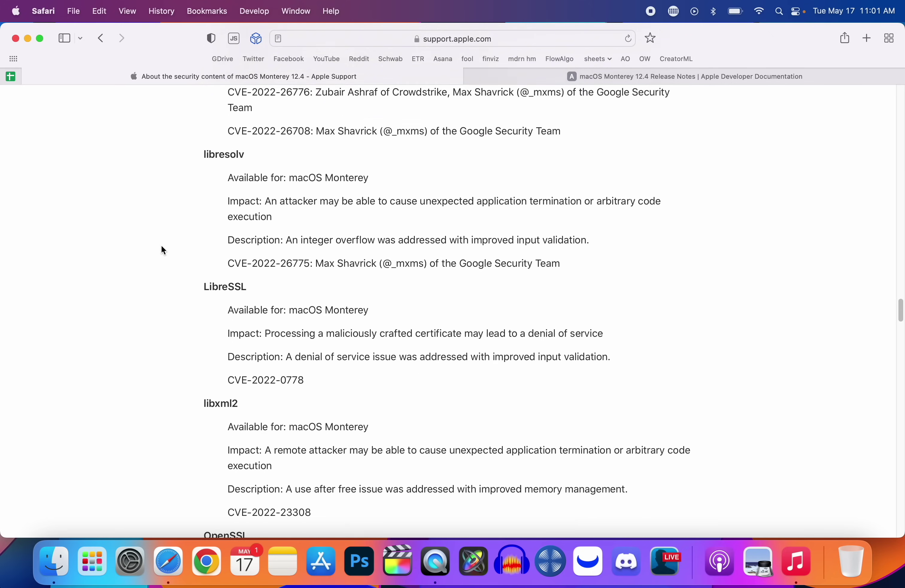
scroll(163, 250, "down", 20)
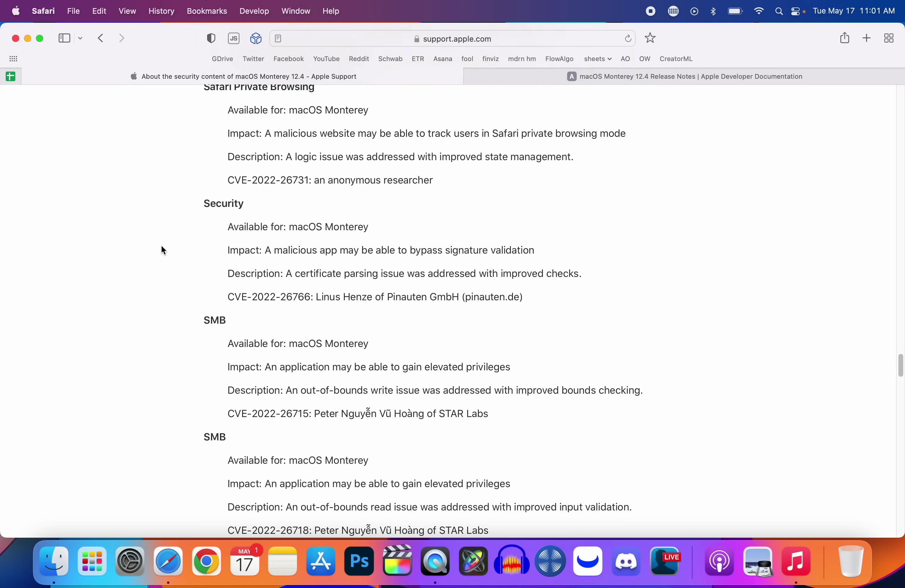
scroll(163, 250, "down", 20)
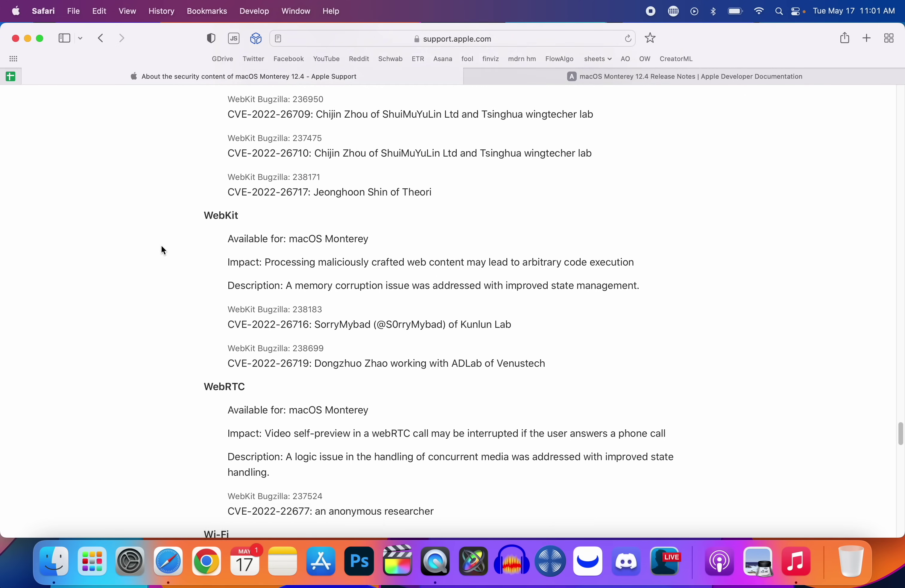
scroll(163, 250, "down", 20)
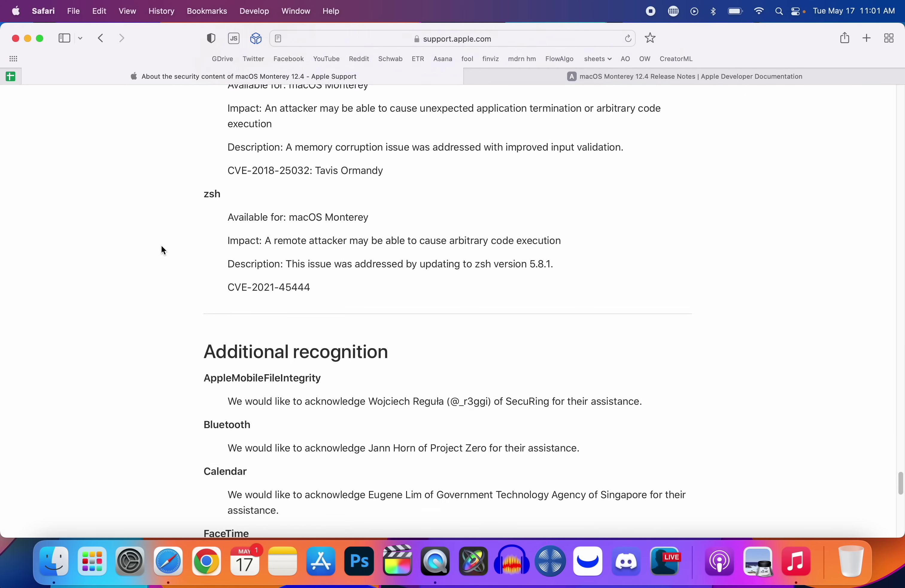
scroll(163, 250, "up", 20)
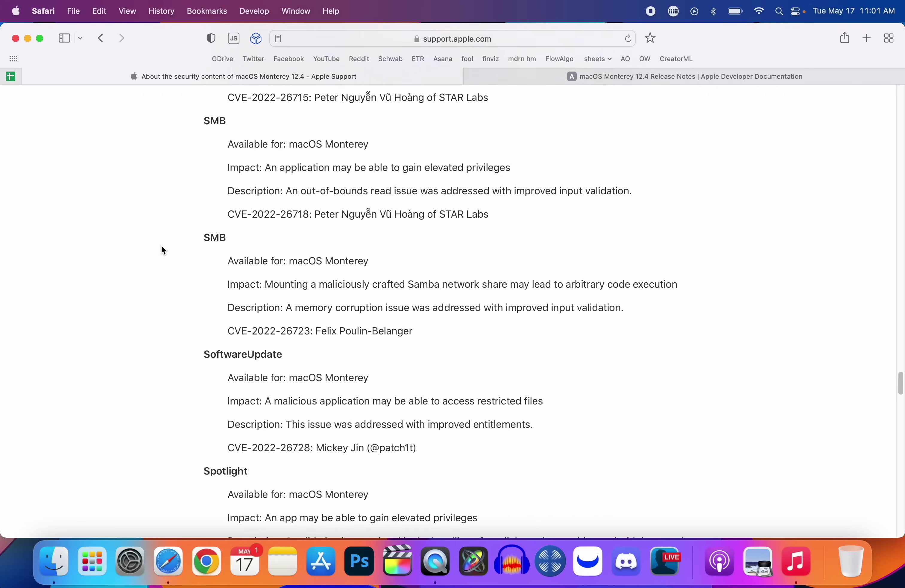
scroll(162, 248, "up", 20)
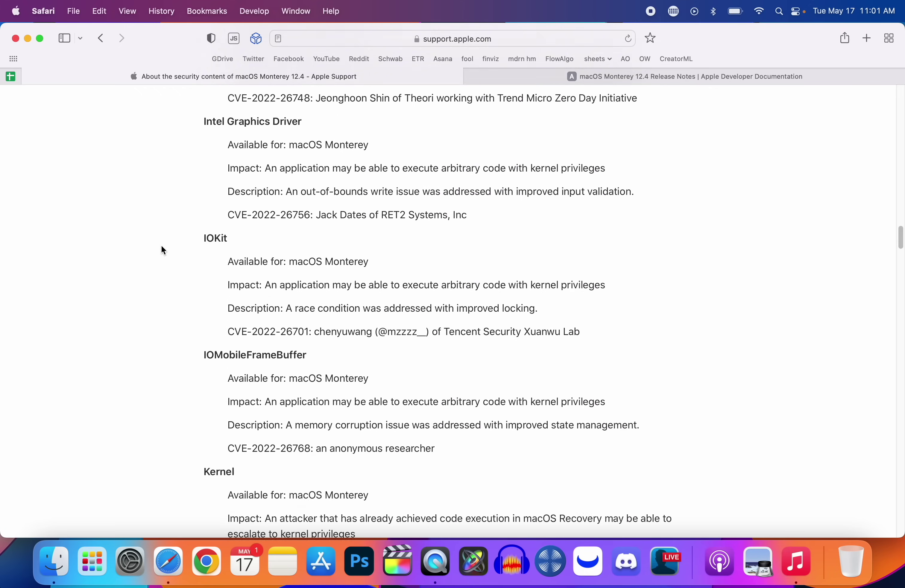
scroll(163, 250, "up", 20)
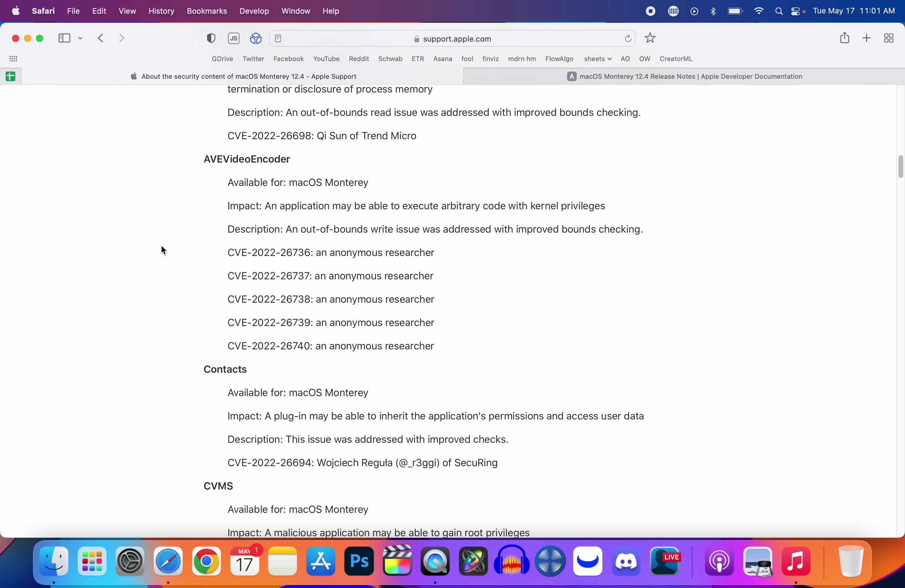
scroll(164, 250, "up", 20)
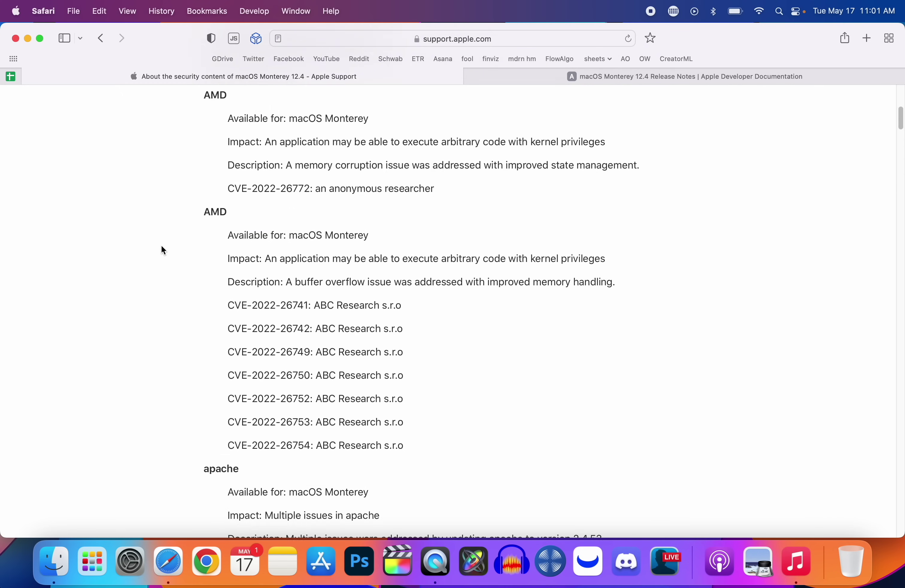
scroll(163, 250, "up", 5)
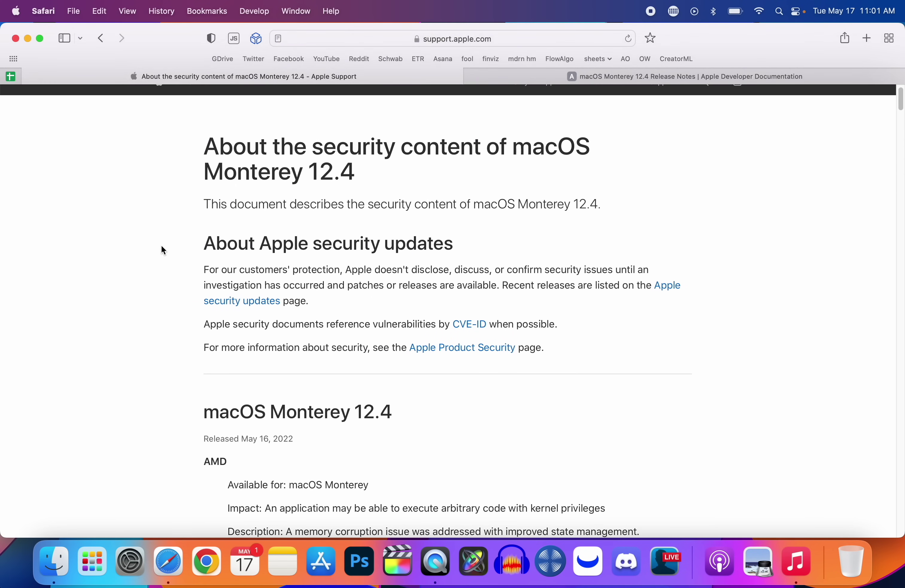
scroll(164, 250, "down", 8)
scroll(164, 250, "down", 20)
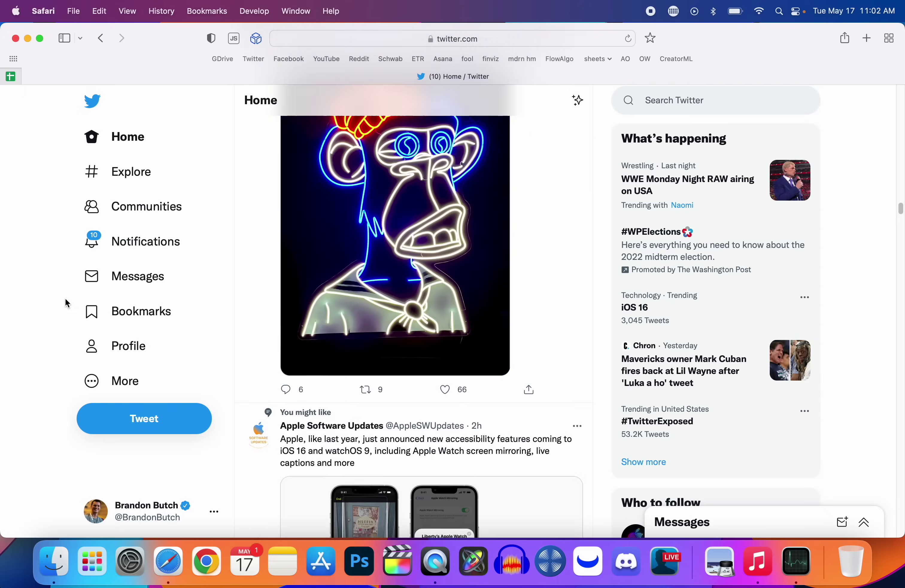
Scroll back up through Activity Monitor's memory-sorted process list.
scroll(66, 303, "up", 5)
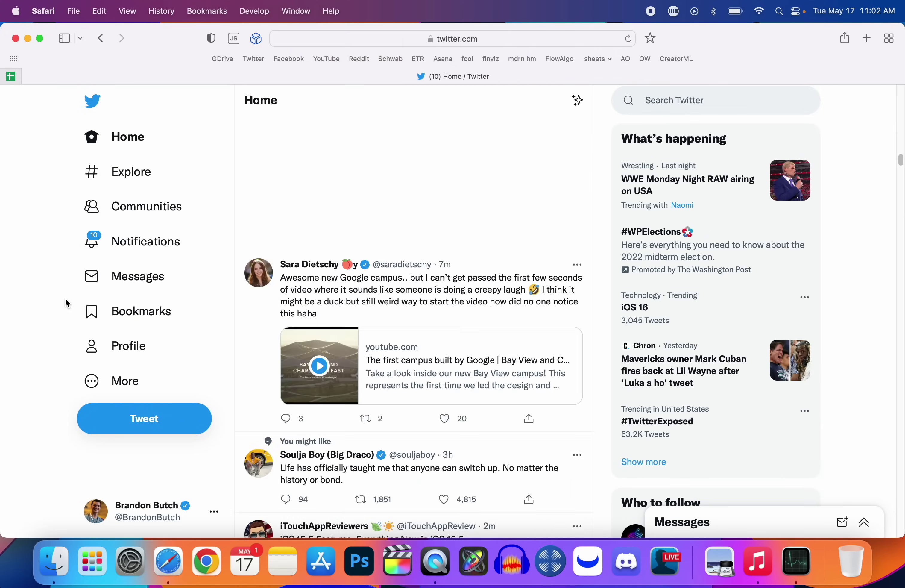
Scroll the Twitter feed, minimize Safari to the Dock, then restore it.
scroll(66, 303, "down", 15)
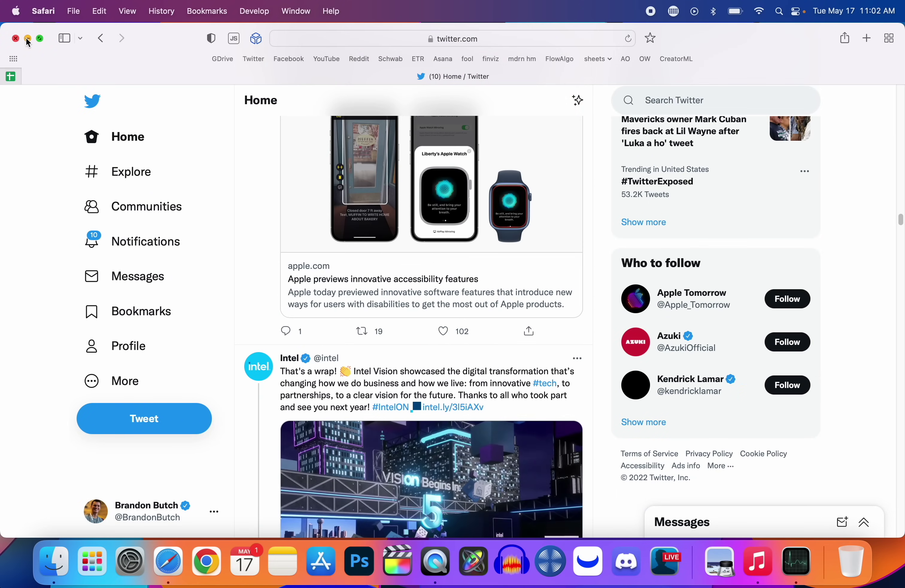
left_click(28, 38)
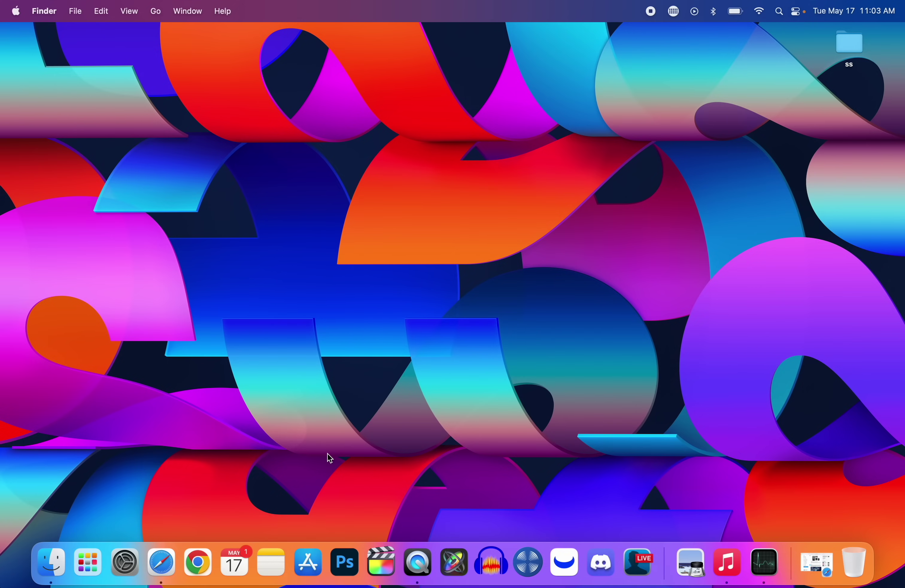
left_click(168, 557)
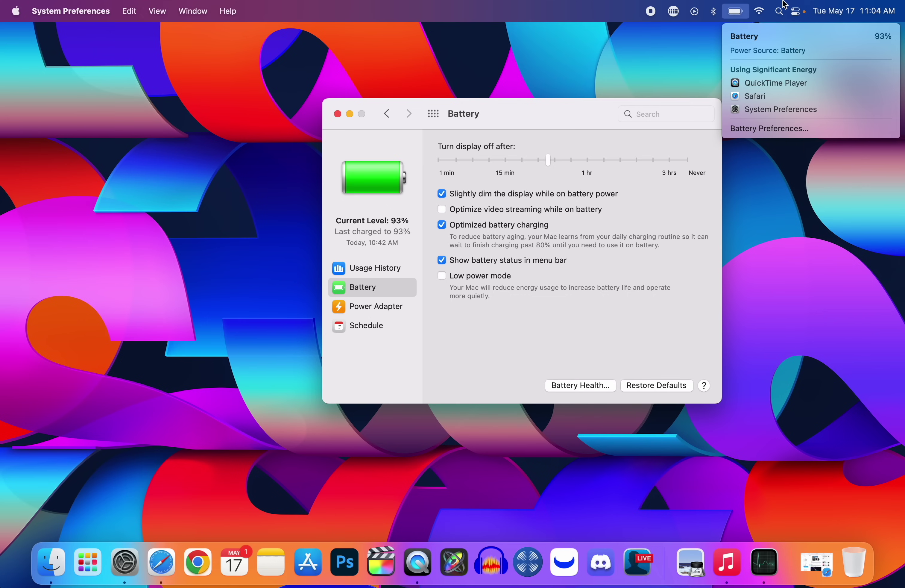
Check battery health in Battery preferences (Normal, 100% capacity) and dismiss the report.
left_click(739, 5)
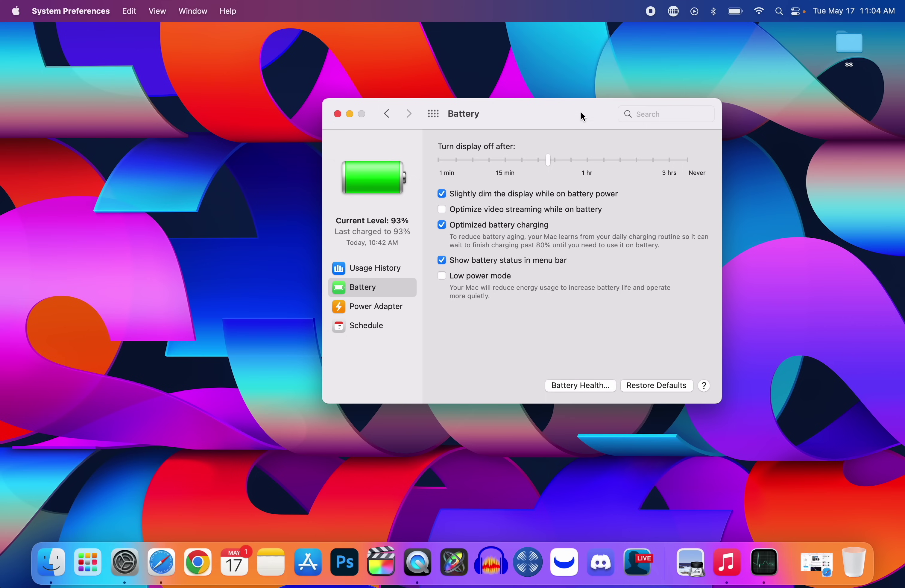
left_click(580, 385)
left_click(623, 289)
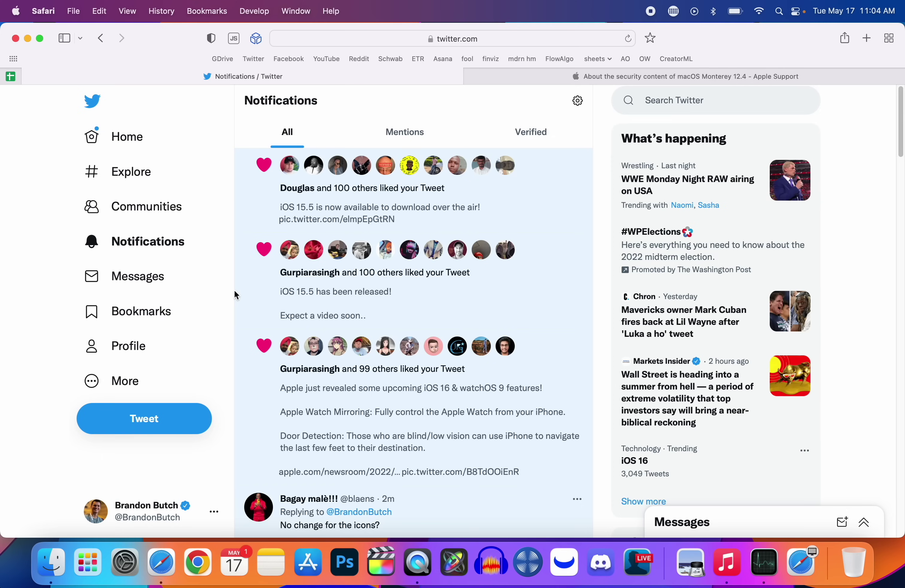
Switch from the Twitter notifications to the Apple Support page on macOS Monterey 12.4 security content.
scroll(234, 291, "down", 15)
scroll(234, 290, "down", 10)
left_click(586, 76)
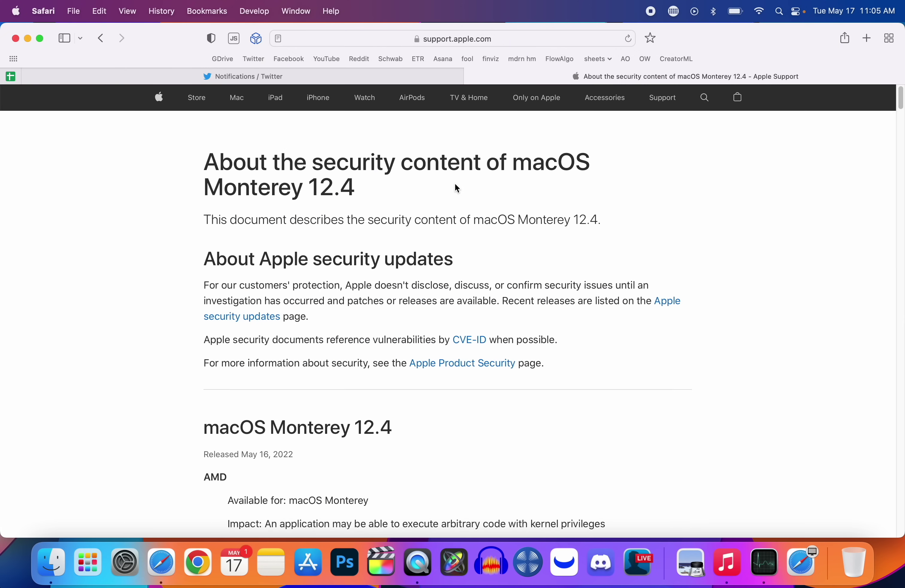
Read through the 12.4 security content list, then return to the Twitter notifications.
scroll(337, 295, "down", 3)
scroll(337, 295, "down", 20)
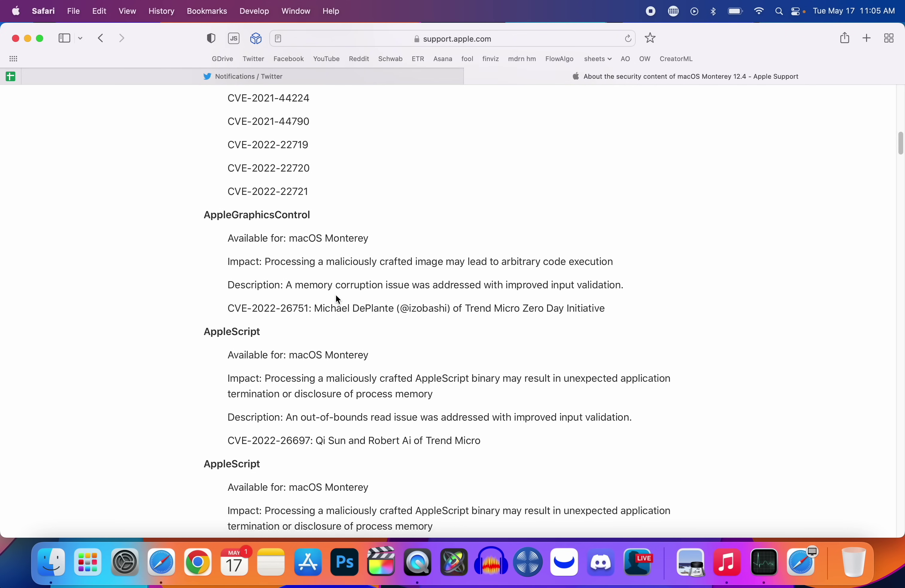
scroll(336, 296, "down", 20)
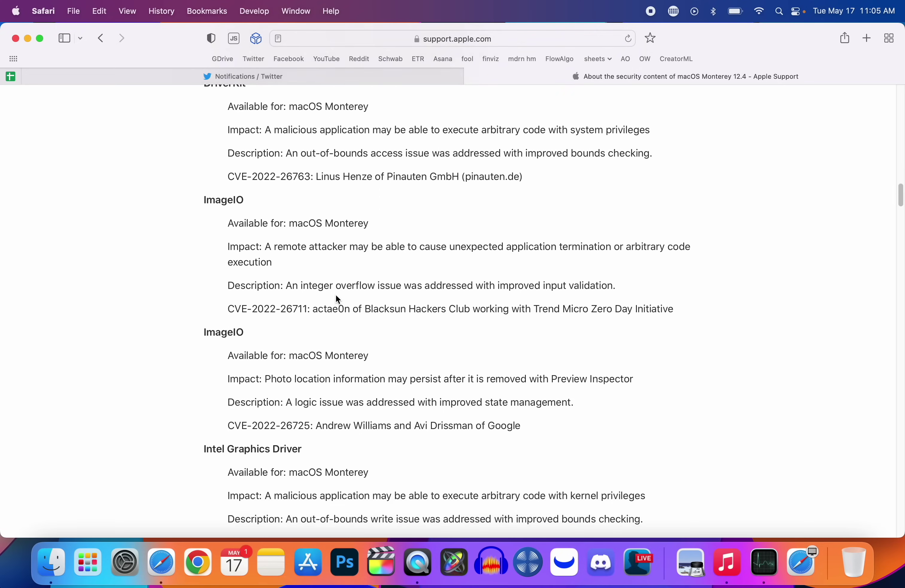
scroll(338, 299, "down", 20)
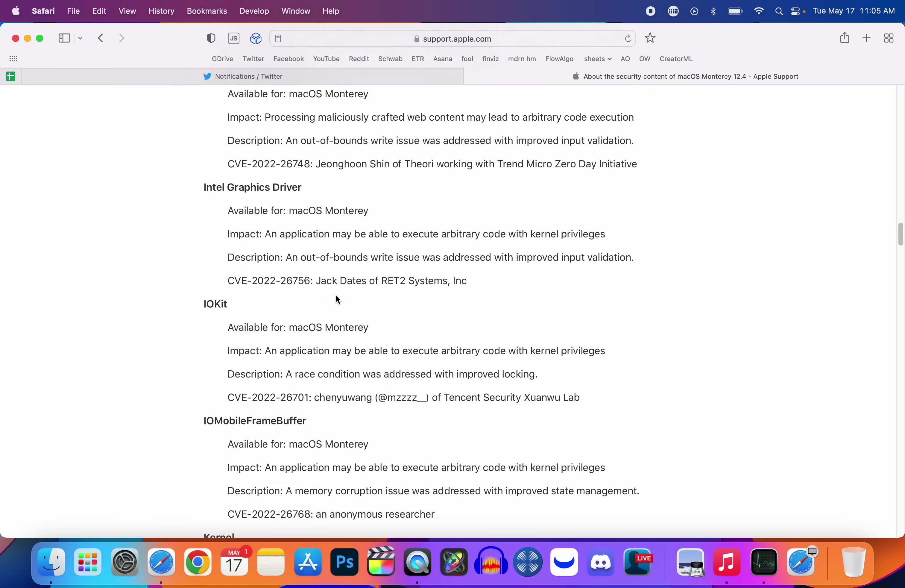
scroll(338, 299, "down", 20)
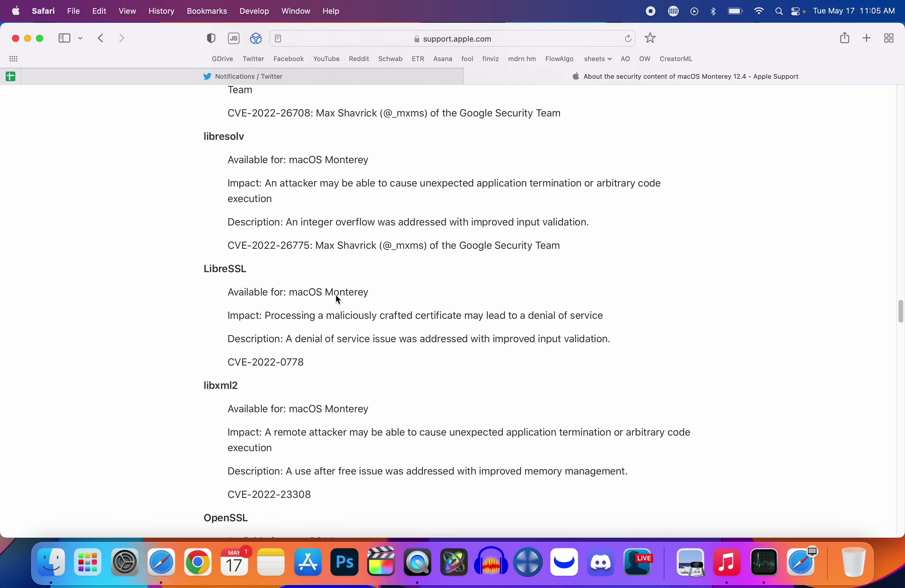
scroll(338, 300, "down", 9)
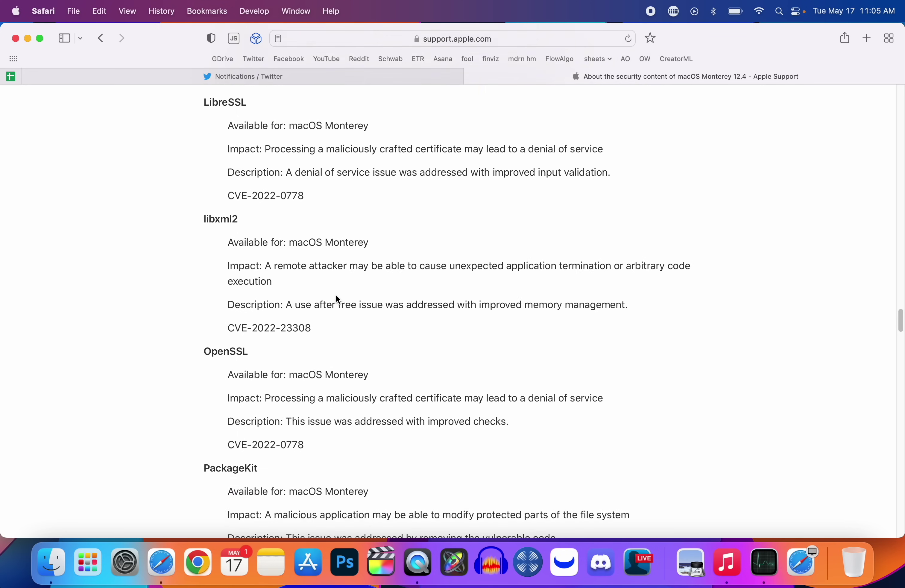
left_click(250, 78)
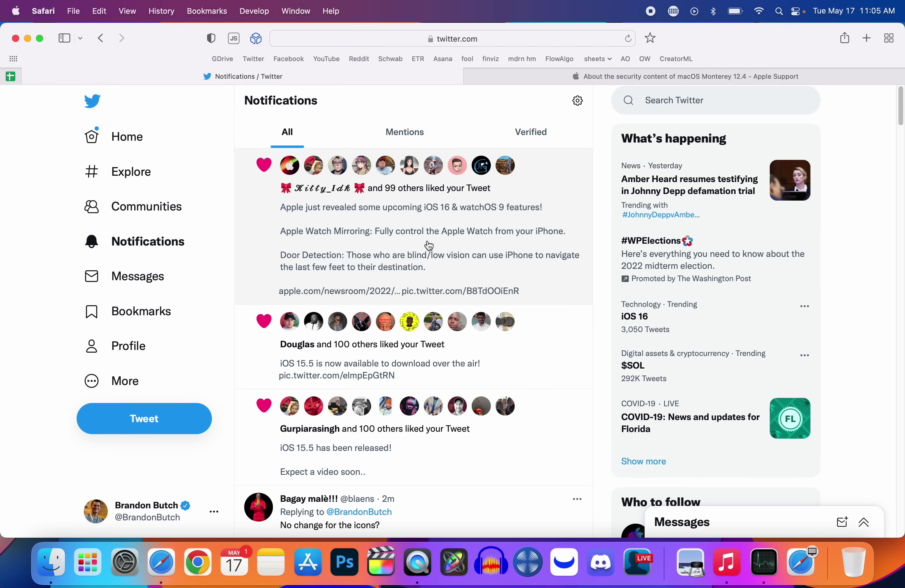